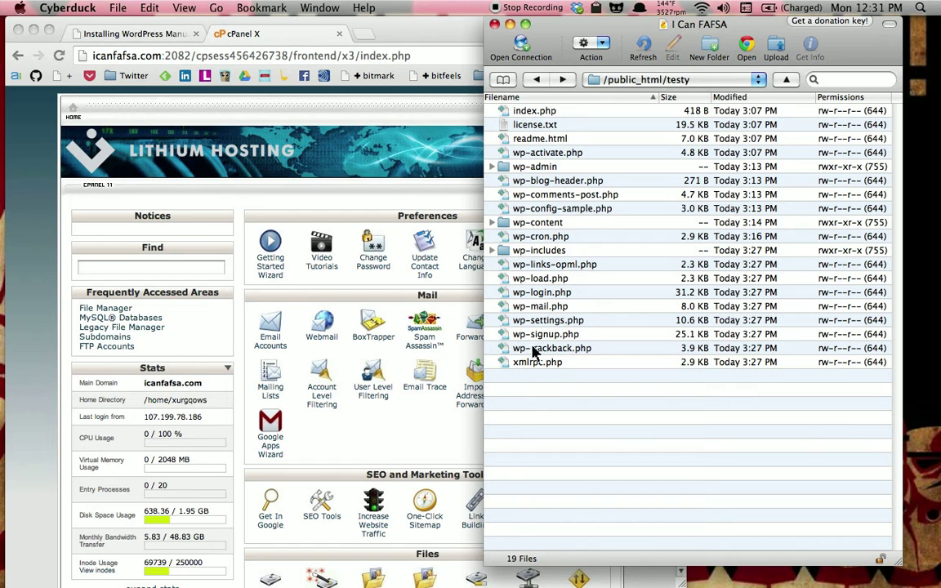
# Select wp-config-sample.php in the /public_html/testy listing.
pyautogui.click(612, 210)
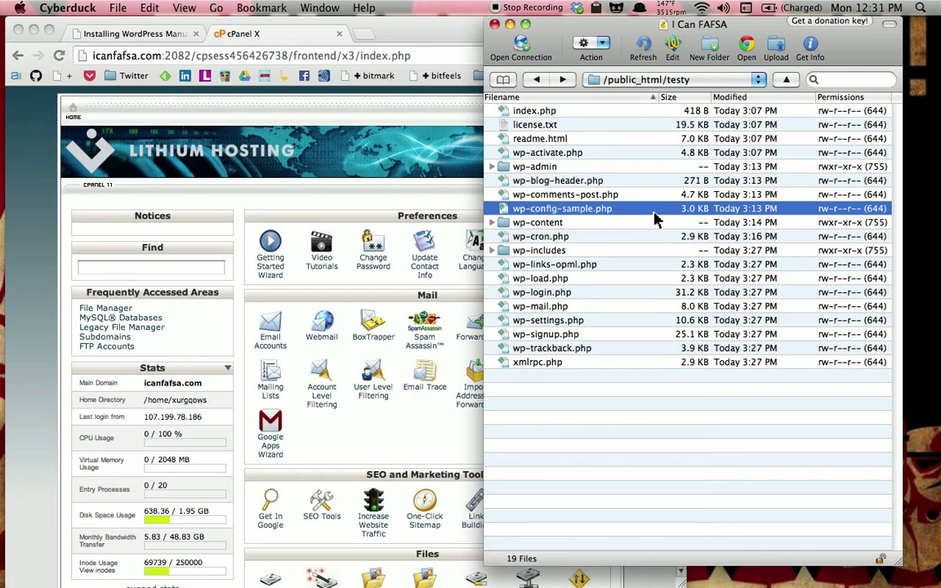
# Rename wp-config-sample.php to wp-config.php by dropping '-sample', then select it.
pyautogui.click(592, 42)
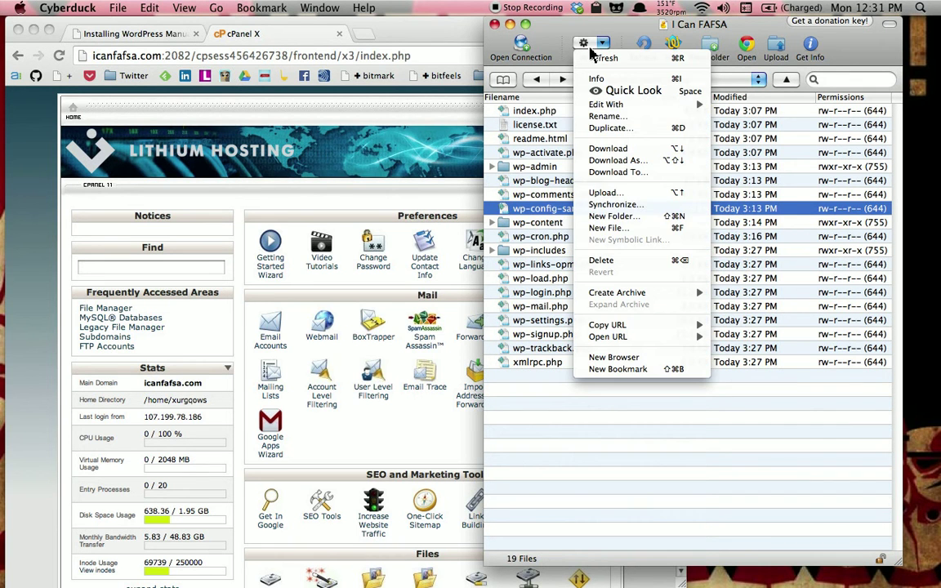
pyautogui.click(645, 116)
pyautogui.press('BackSpace')
pyautogui.press('BackSpace')
pyautogui.press('BackSpace')
pyautogui.press('BackSpace')
pyautogui.press('BackSpace')
pyautogui.press('BackSpace')
pyautogui.press('BackSpace')
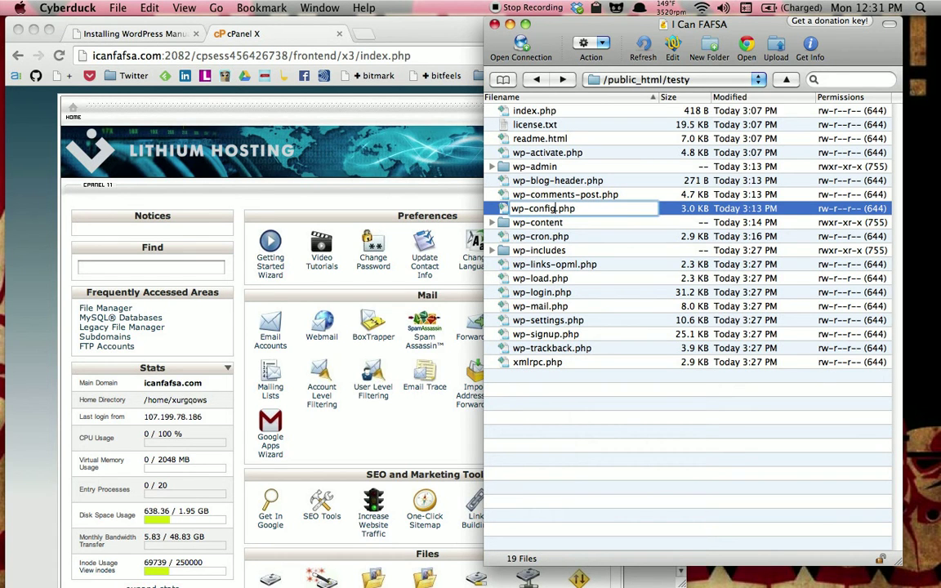
pyautogui.press('Return')
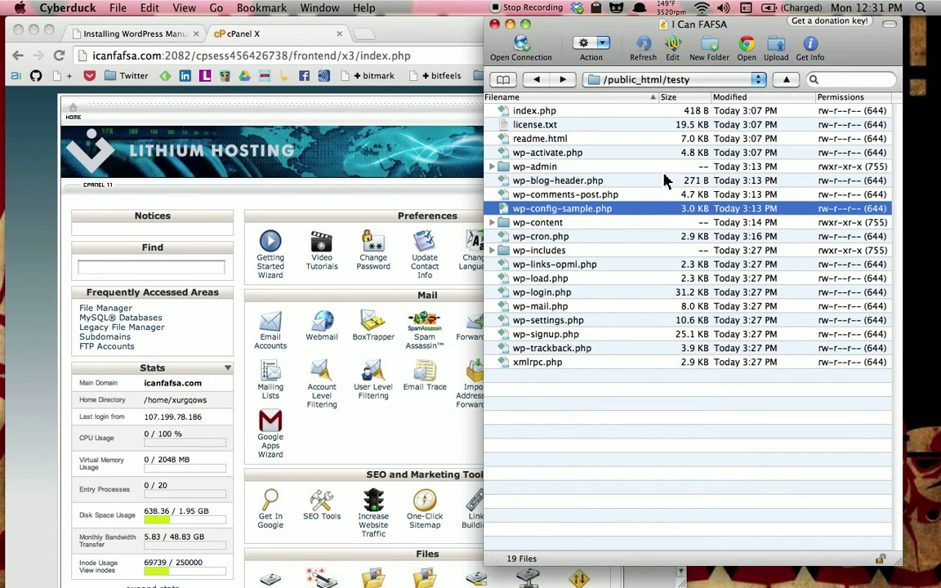
pyautogui.click(556, 210)
pyautogui.press('super+comma')
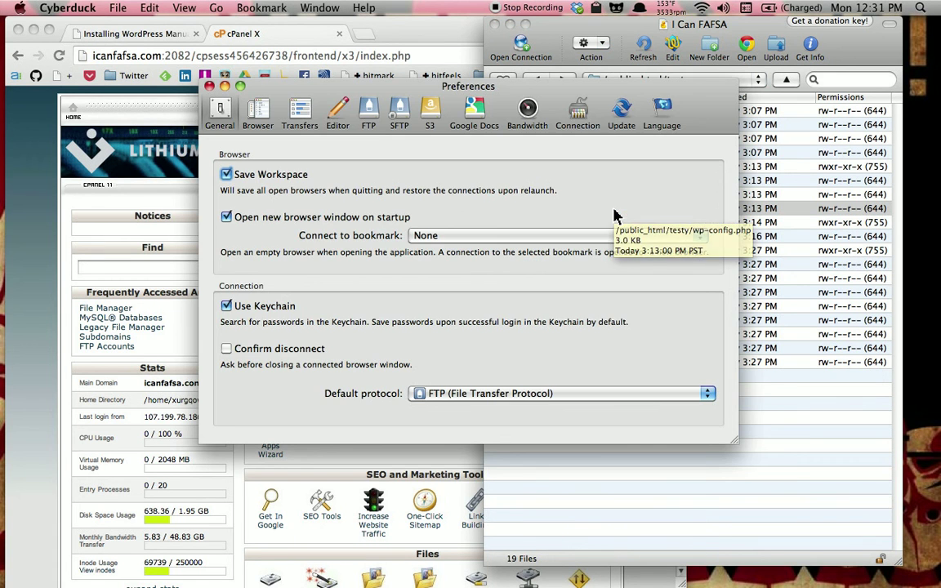
pyautogui.click(336, 116)
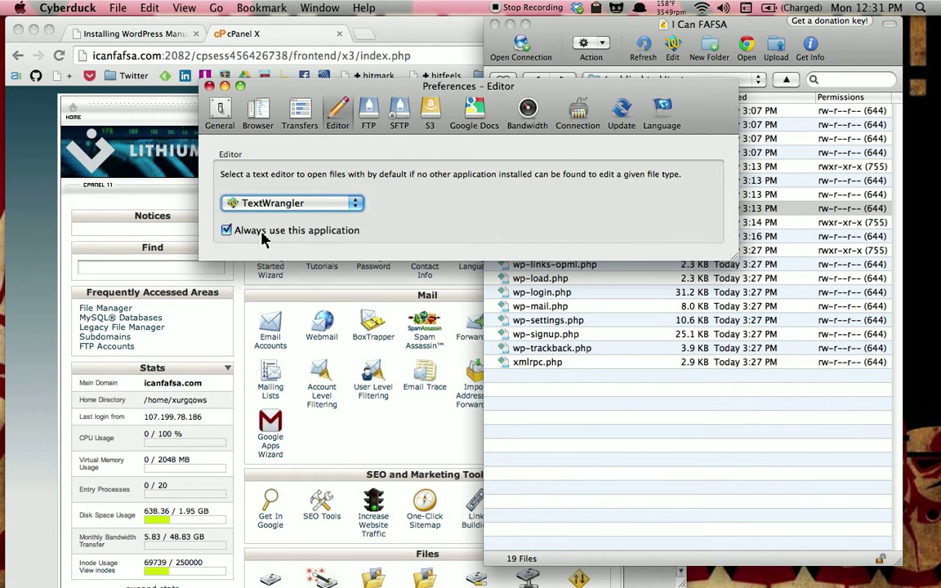
pyautogui.click(295, 204)
pyautogui.click(301, 205)
pyautogui.click(257, 116)
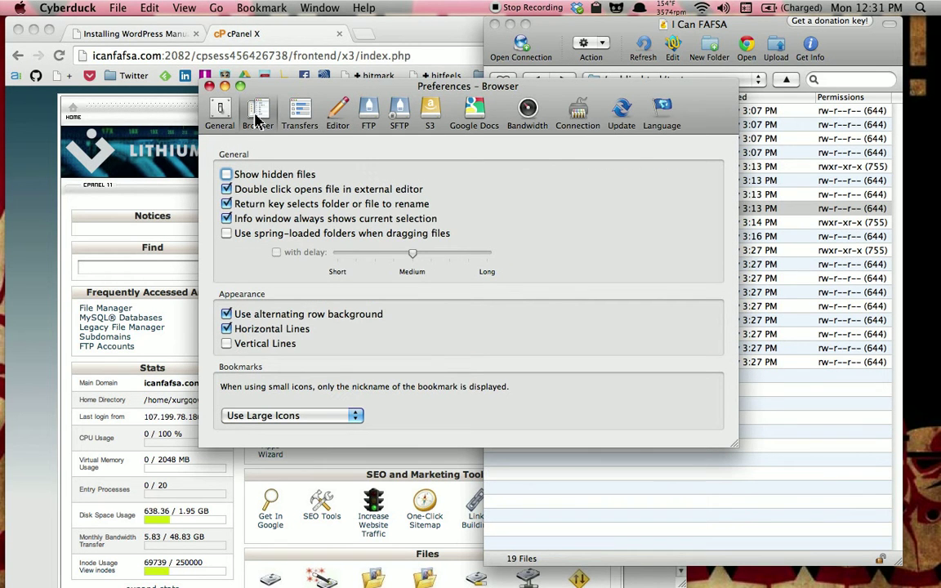
pyautogui.click(262, 193)
pyautogui.click(264, 194)
pyautogui.click(210, 86)
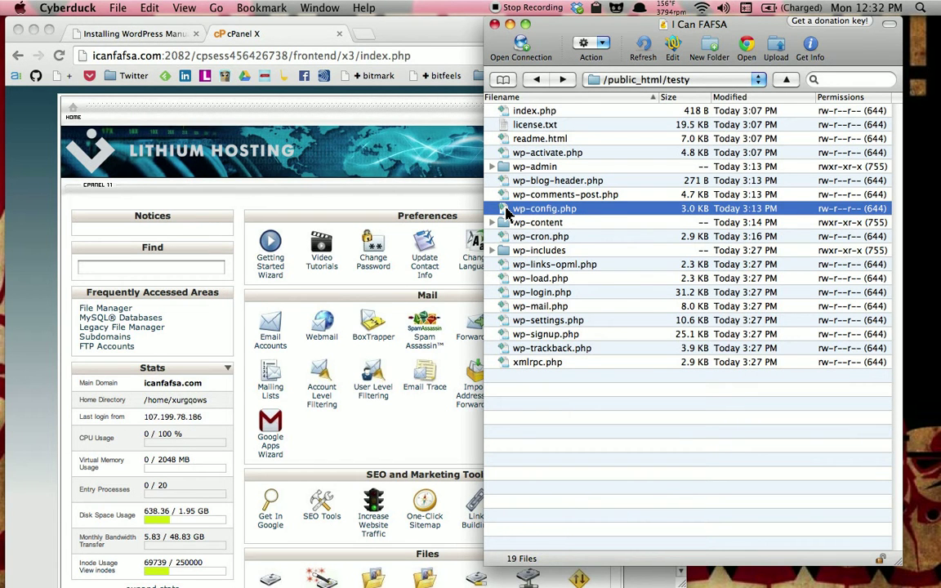
# Download wp-config.php, stop the transfer and close the Transfers window.
pyautogui.doubleClick(504, 211)
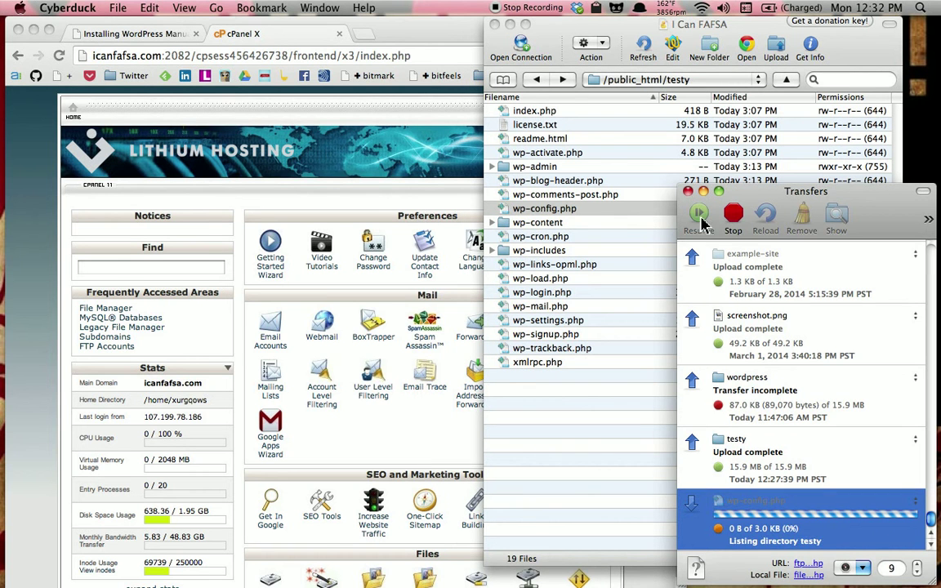
pyautogui.click(731, 222)
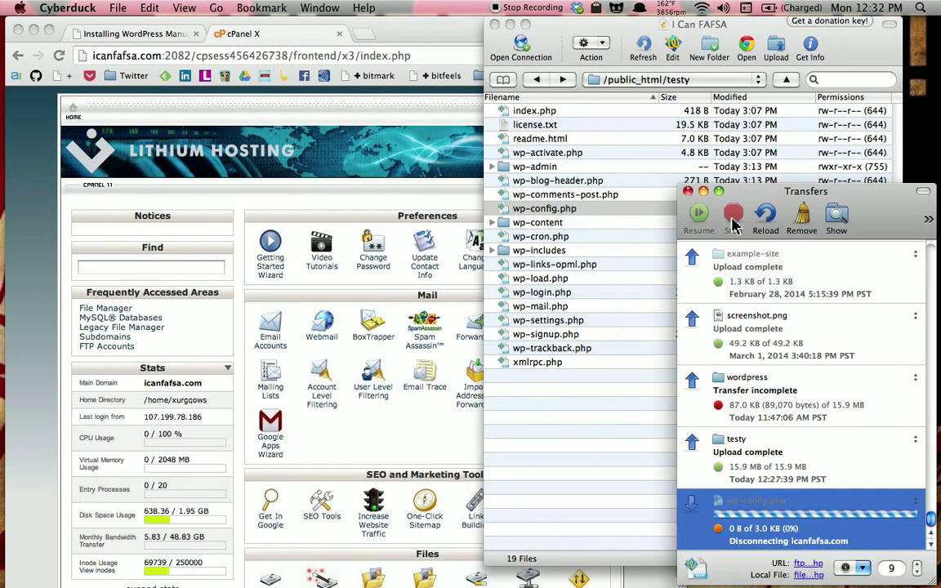
pyautogui.click(688, 191)
# Enable 'Double click opens file in external editor' in Cyberduck Preferences.
pyautogui.click(46, 8)
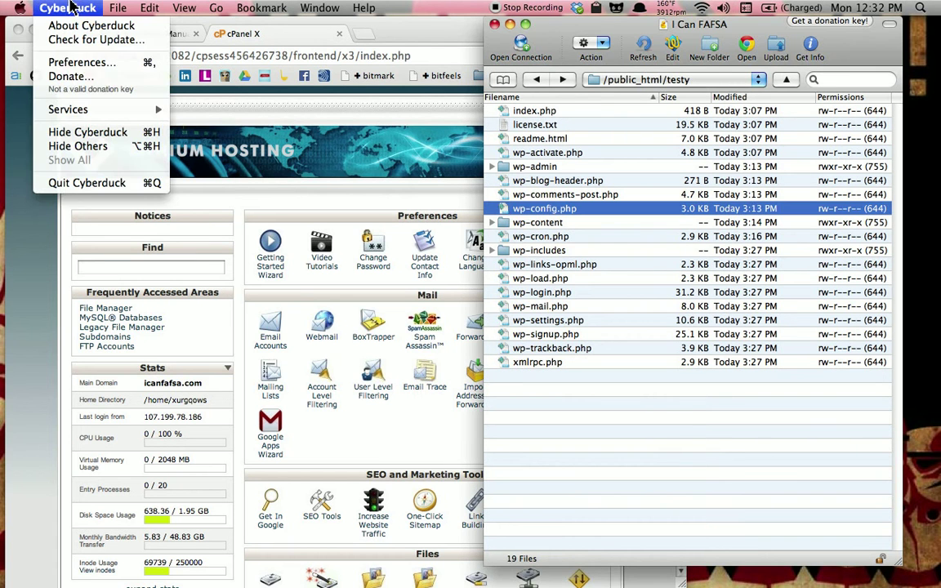
pyautogui.click(76, 63)
pyautogui.click(226, 189)
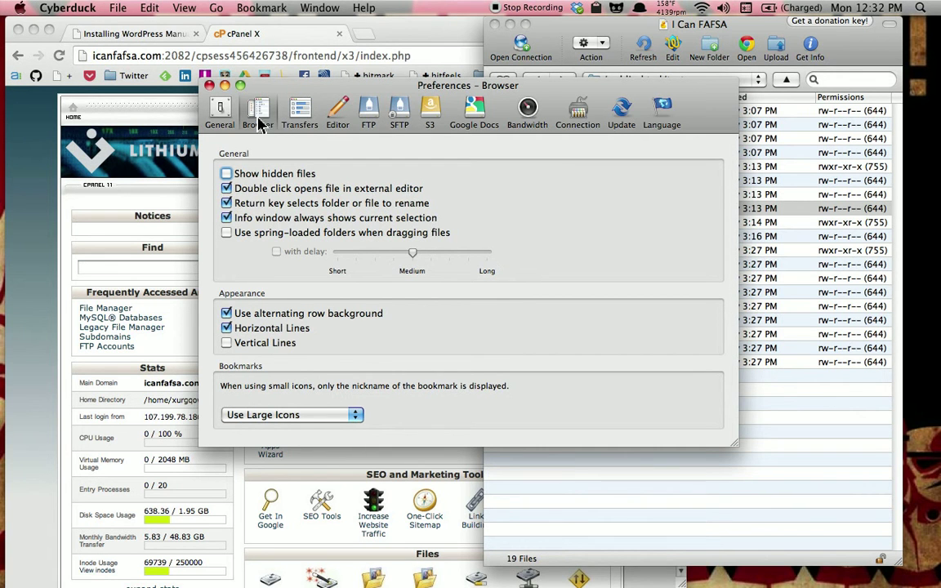
pyautogui.click(209, 86)
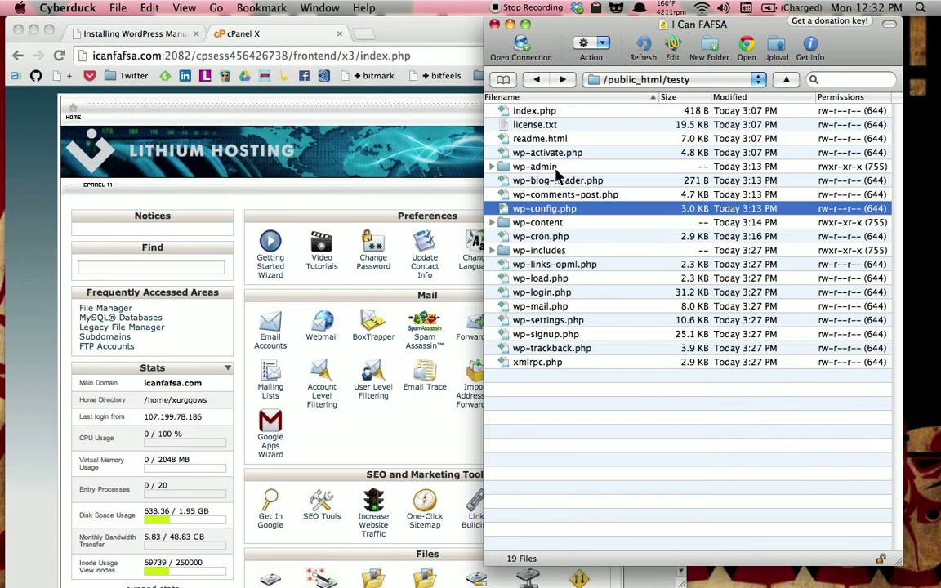
# Open wp-config.php in TextWrangler and select the database_name_here placeholder.
pyautogui.doubleClick(545, 211)
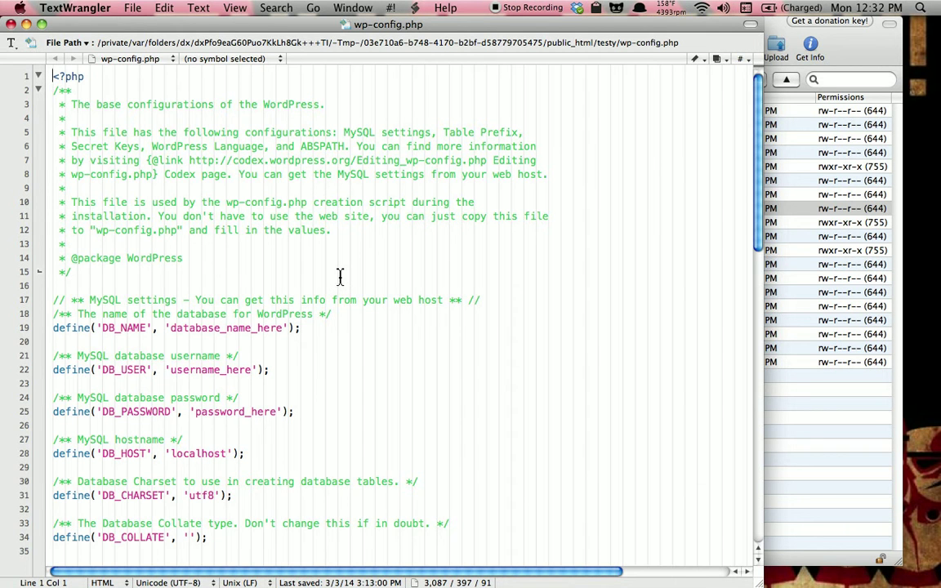
pyautogui.scroll(-1, 326, 261)
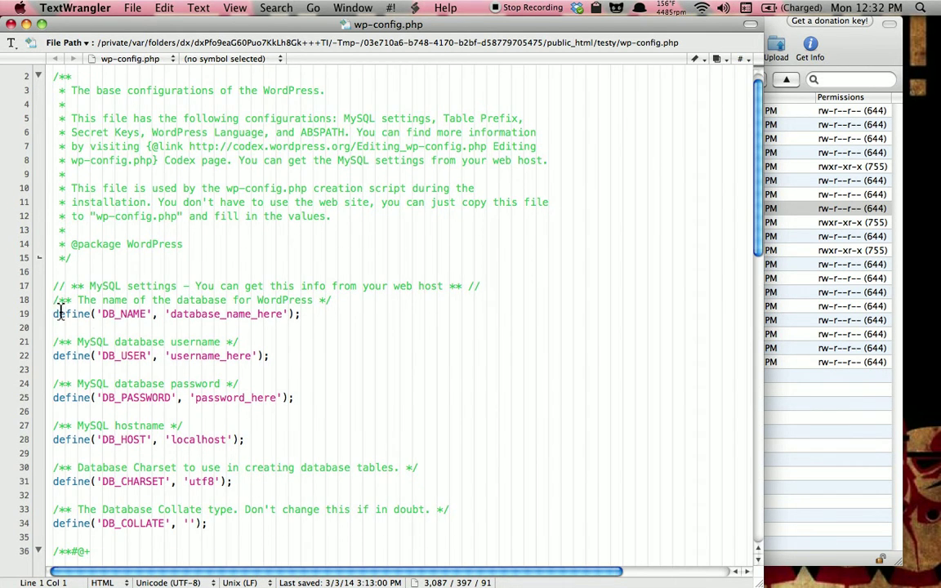
pyautogui.moveTo(51, 314); pyautogui.dragTo(267, 397)
pyautogui.press('Right')
pyautogui.moveTo(284, 316); pyautogui.dragTo(170, 315)
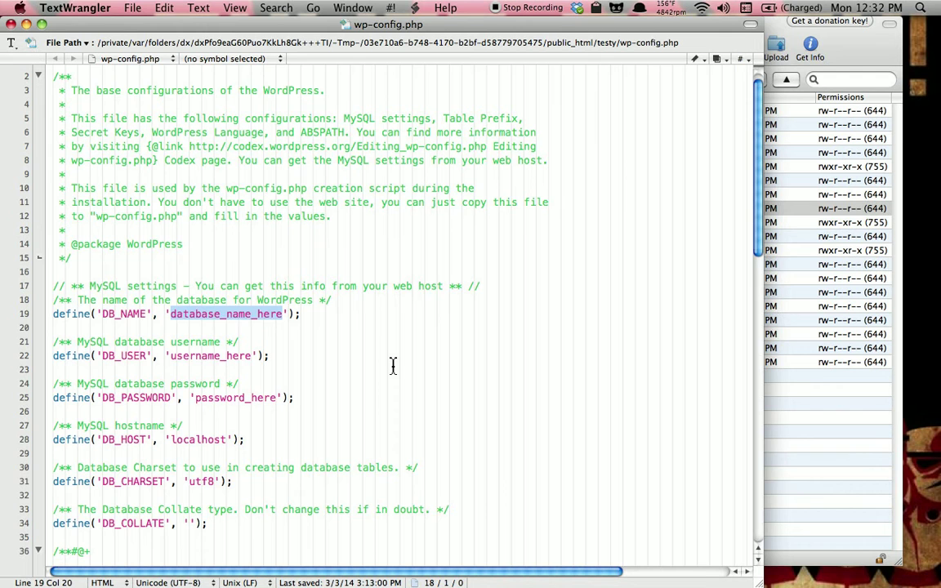
# Replace the placeholder with the account-prefixed testy database name.
pyautogui.write('testu')
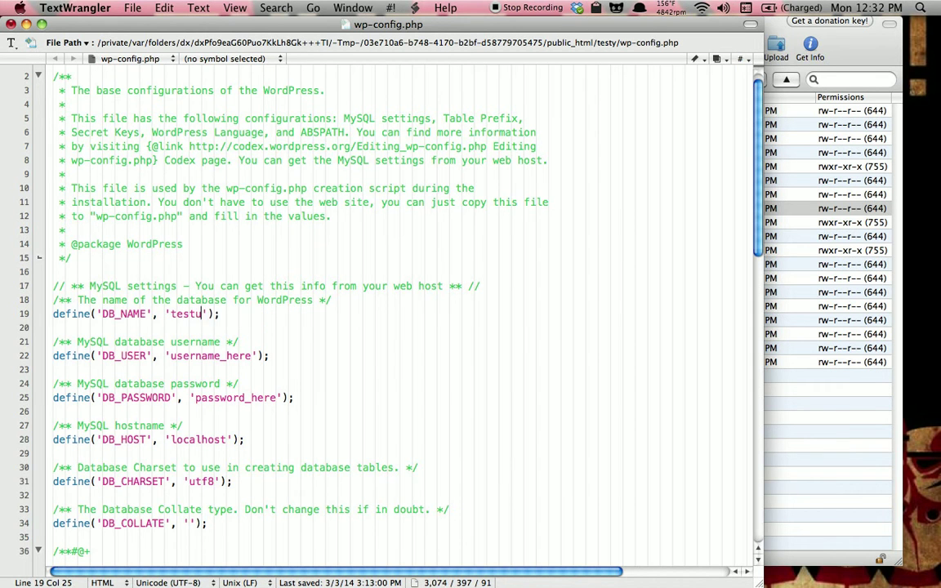
pyautogui.press('BackSpace')
pyautogui.write('y')
pyautogui.hotkey('alt', 'Left')
pyautogui.write('xurgqqws_')
pyautogui.moveTo(170, 315); pyautogui.dragTo(219, 317)
pyautogui.click(222, 316)
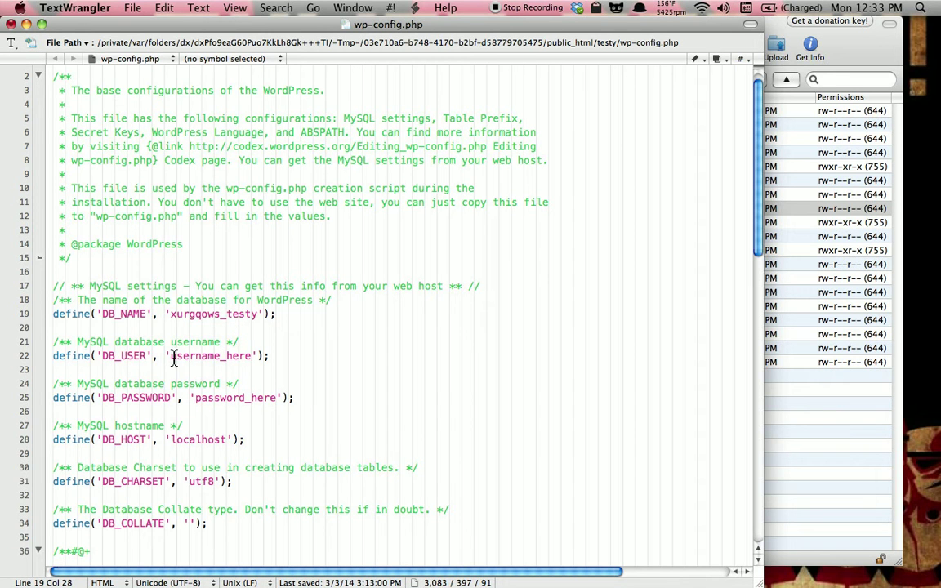
# Copy the DB_NAME value and paste it over username_here as DB_USER.
pyautogui.moveTo(172, 357); pyautogui.dragTo(246, 365)
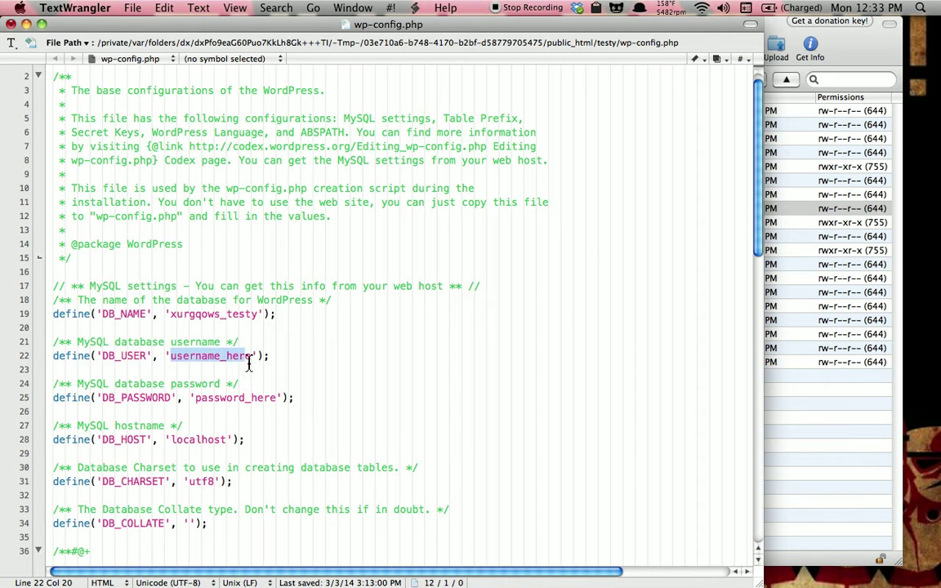
pyautogui.moveTo(256, 316); pyautogui.dragTo(172, 315)
pyautogui.press('cmd+c')
pyautogui.moveTo(252, 357); pyautogui.dragTo(172, 356)
pyautogui.press('cmd+v')
# Replace password_here with the database password and check the host, charset and collate lines.
pyautogui.moveTo(277, 398); pyautogui.dragTo(197, 400)
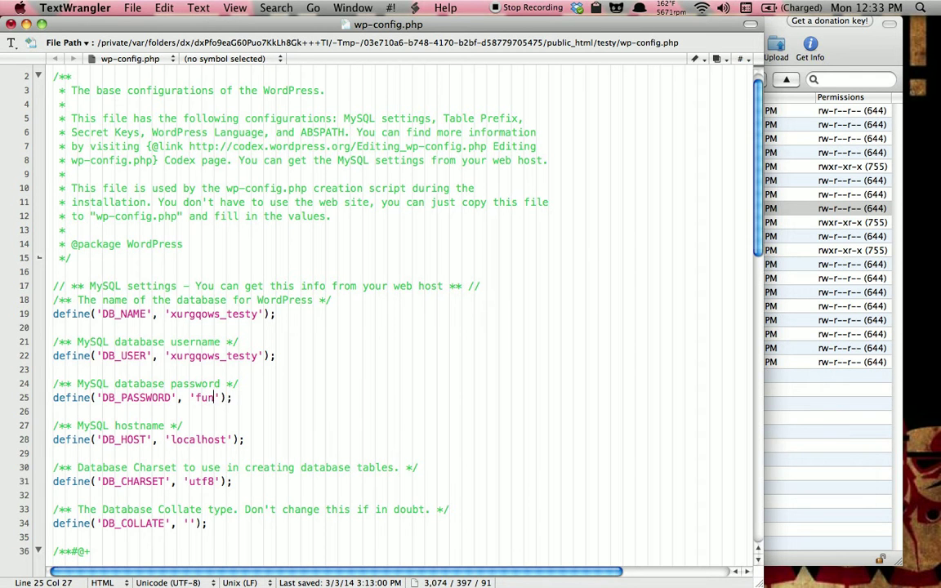
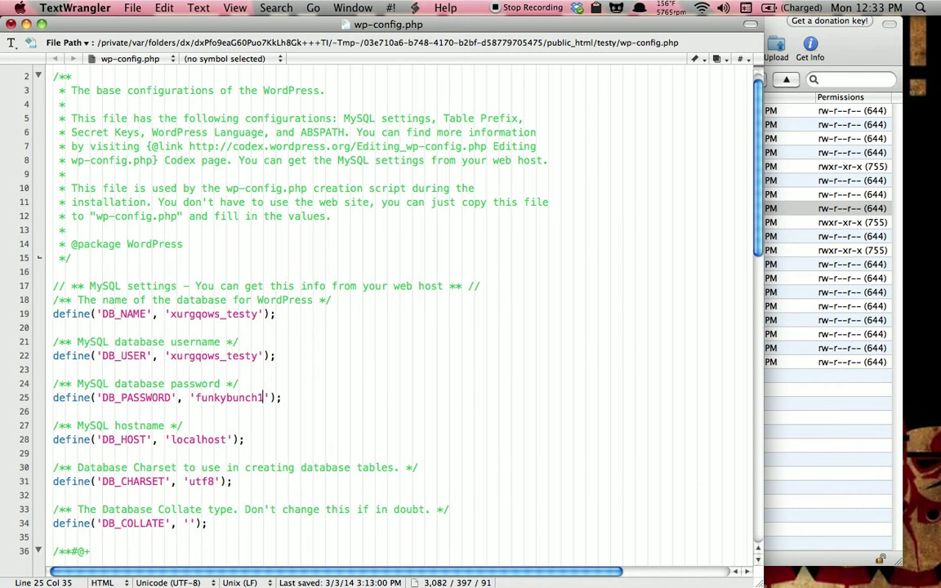
pyautogui.moveTo(302, 398); pyautogui.dragTo(77, 384)
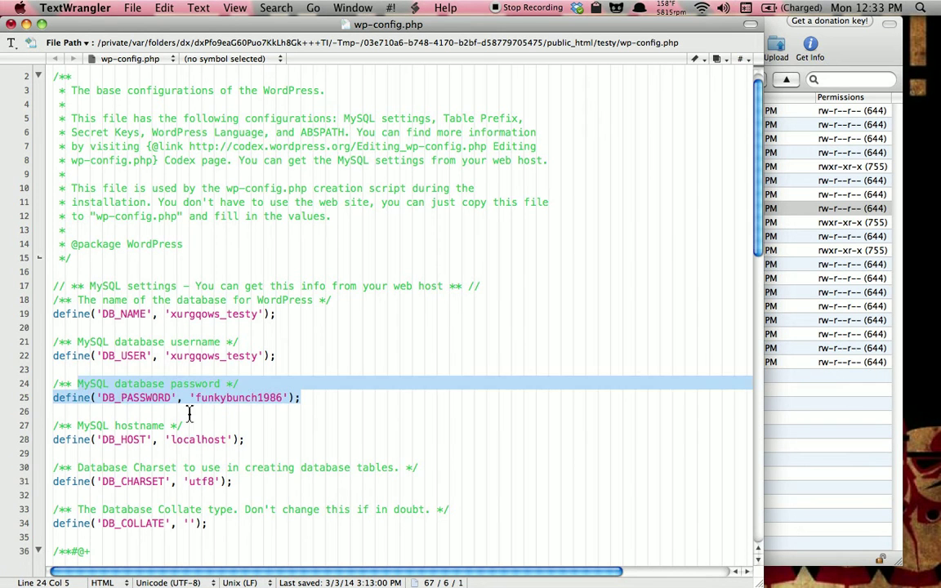
pyautogui.click(308, 399)
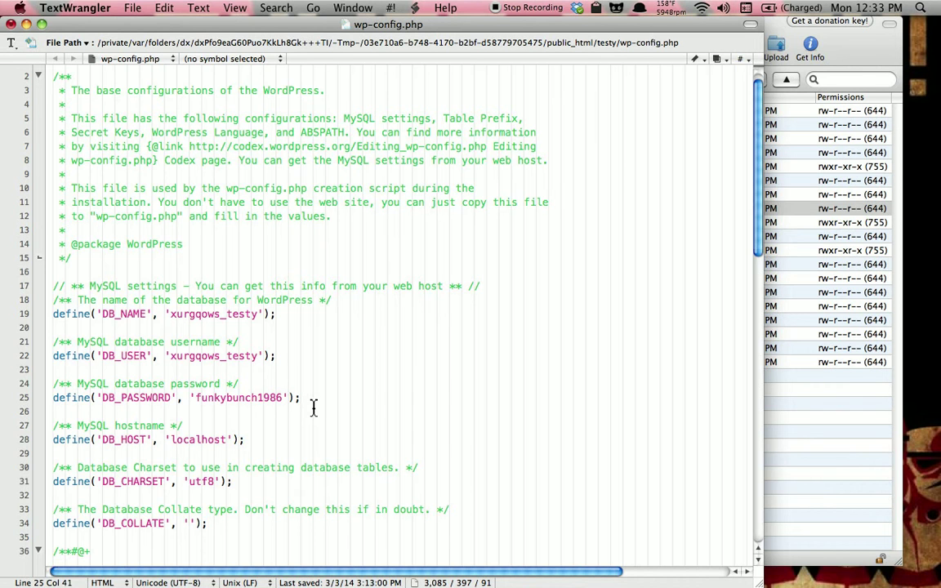
pyautogui.moveTo(283, 399); pyautogui.dragTo(197, 402)
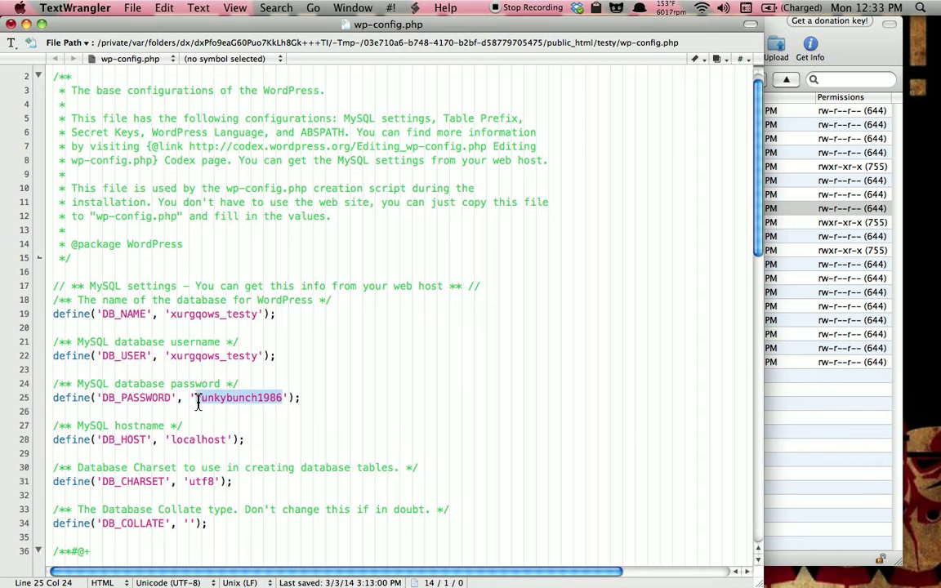
pyautogui.click(300, 401)
pyautogui.click(148, 455)
pyautogui.click(272, 439)
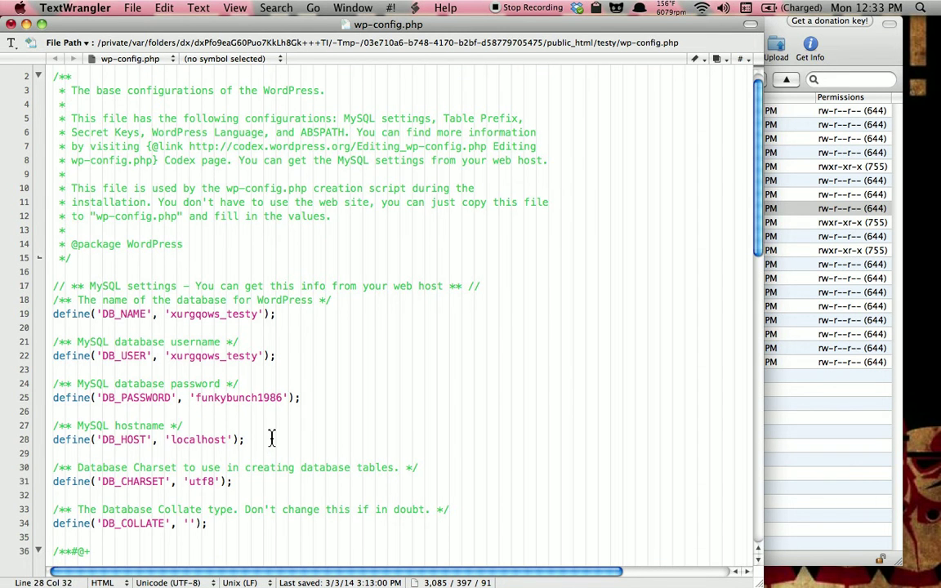
pyautogui.click(236, 481)
pyautogui.click(210, 524)
# Review the DB_NAME, DB_USER and DB_PASSWORD values in wp-config.php.
pyautogui.scroll(-9, 192, 529)
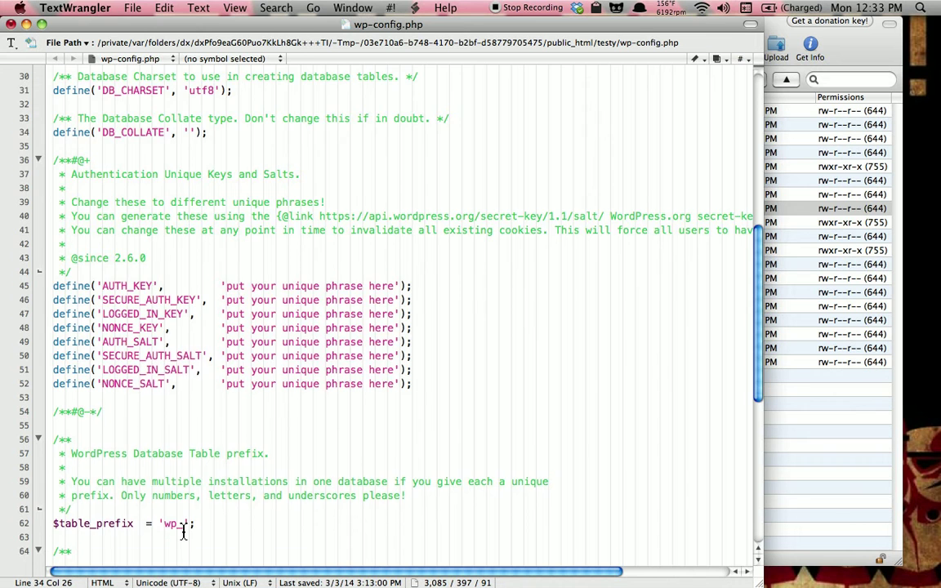
pyautogui.scroll(10, 183, 531)
pyautogui.click(288, 356)
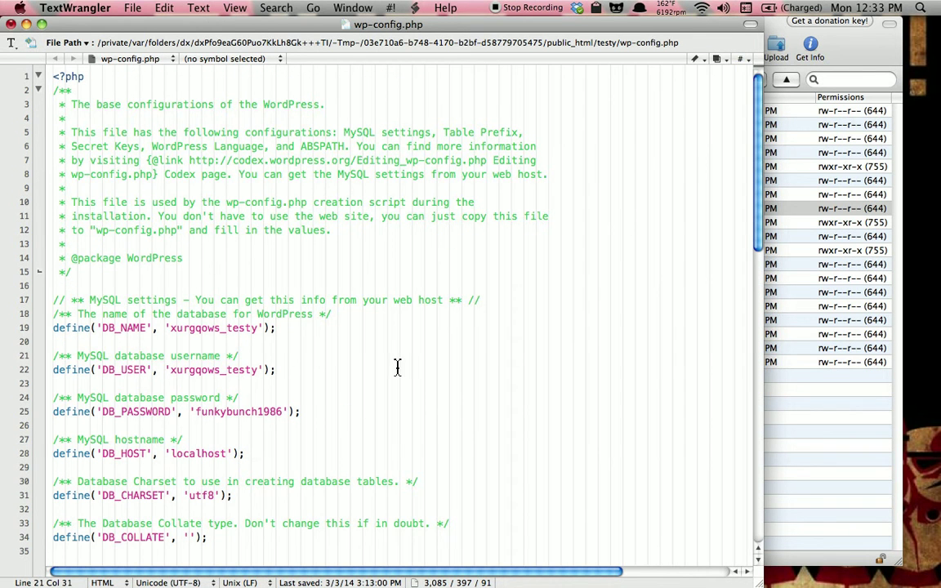
pyautogui.scroll(-1, 397, 367)
pyautogui.moveTo(259, 314); pyautogui.dragTo(174, 316)
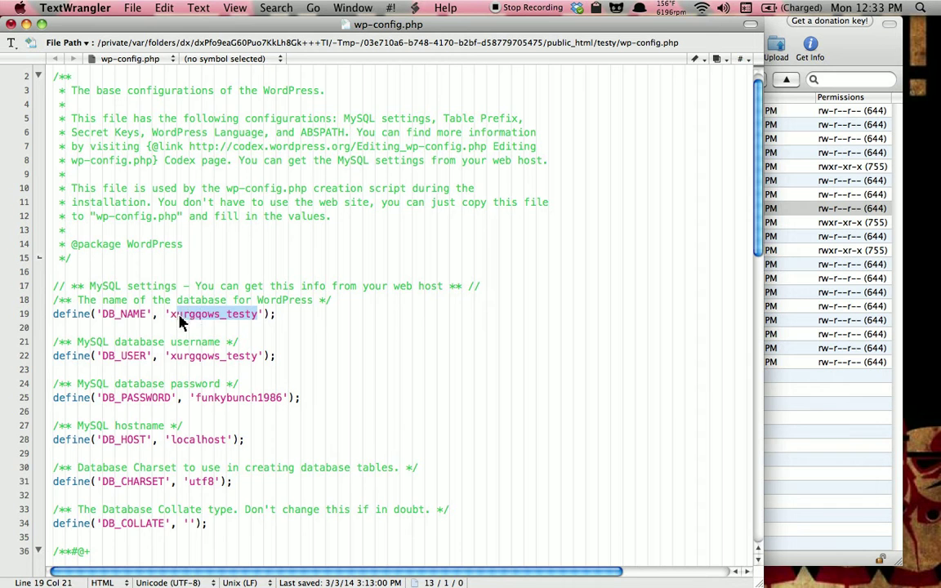
pyautogui.click(172, 356)
pyautogui.moveTo(172, 357); pyautogui.dragTo(263, 357)
pyautogui.moveTo(282, 398); pyautogui.dragTo(170, 400)
# Scroll to the authentication keys and select the api.wordpress.org/secret-key/1.1/salt/ address.
pyautogui.scroll(-5, 266, 386)
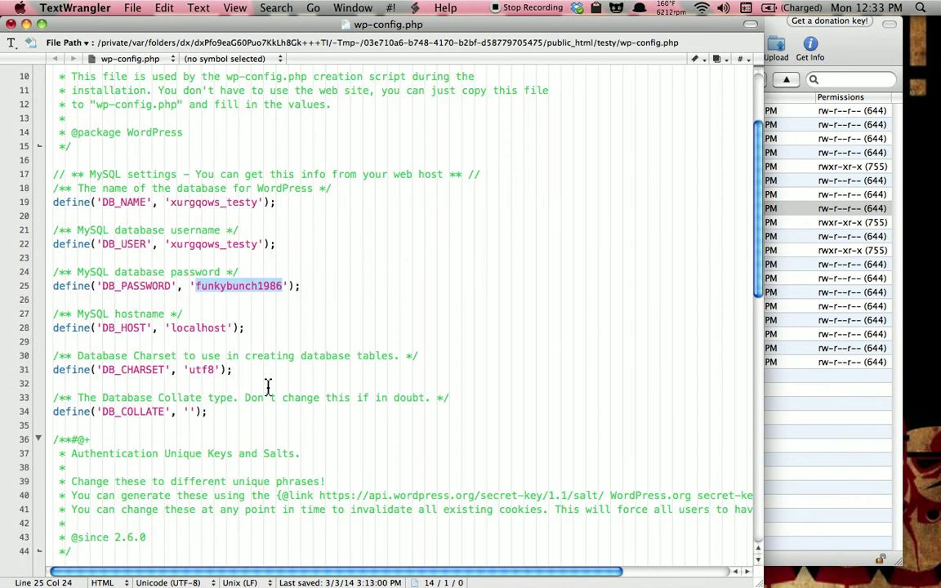
pyautogui.scroll(-6, 266, 386)
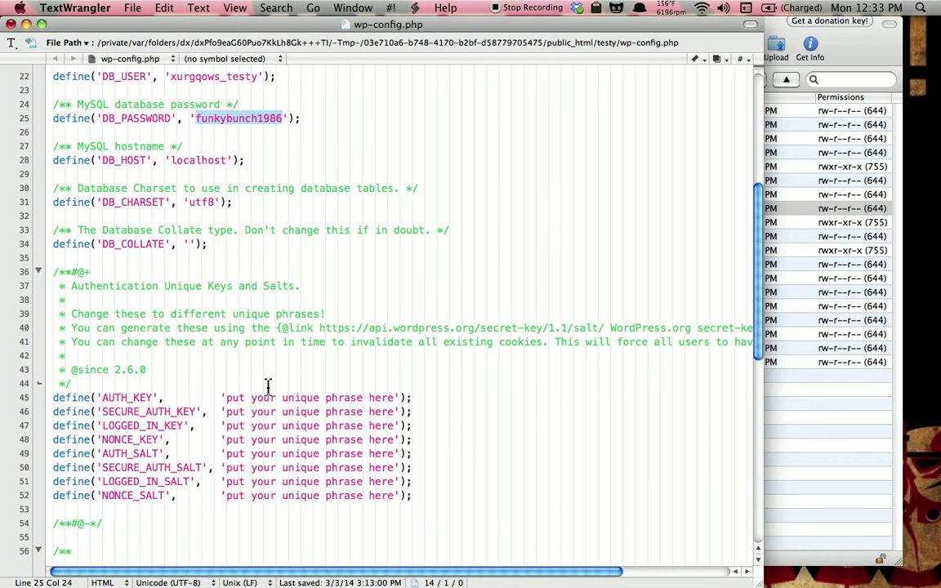
pyautogui.scroll(-1, 266, 386)
pyautogui.click(197, 370)
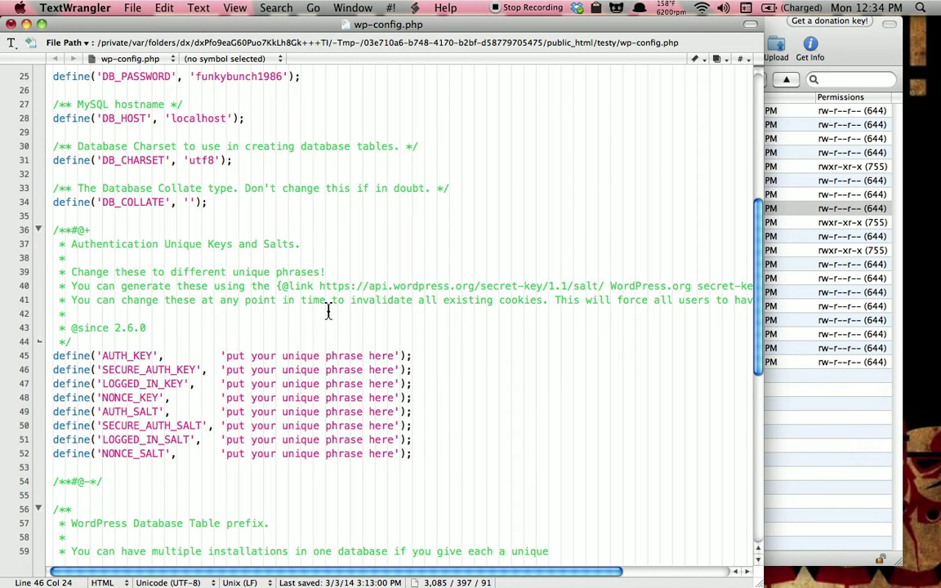
pyautogui.moveTo(221, 355); pyautogui.dragTo(414, 355)
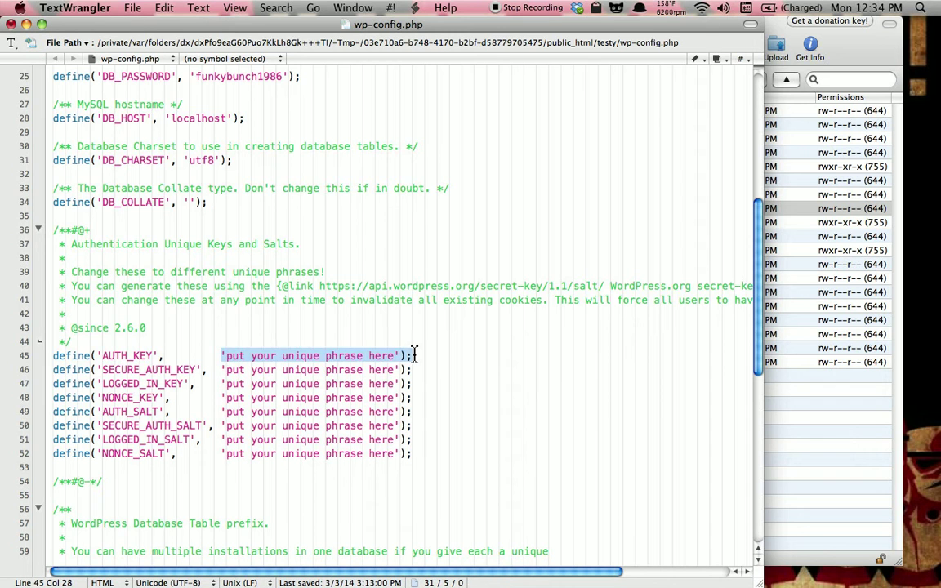
pyautogui.click(414, 355)
pyautogui.moveTo(318, 288); pyautogui.dragTo(630, 290)
pyautogui.press('super+c')
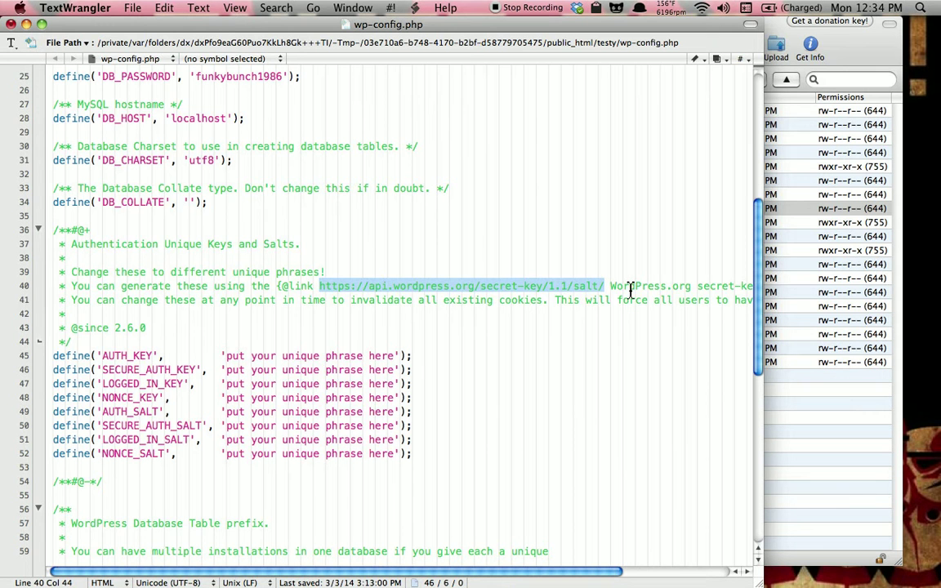
# Load the api.wordpress.org secret-key generator in a new Chrome tab.
pyautogui.press('super+Tab')
pyautogui.press('super+Tab')
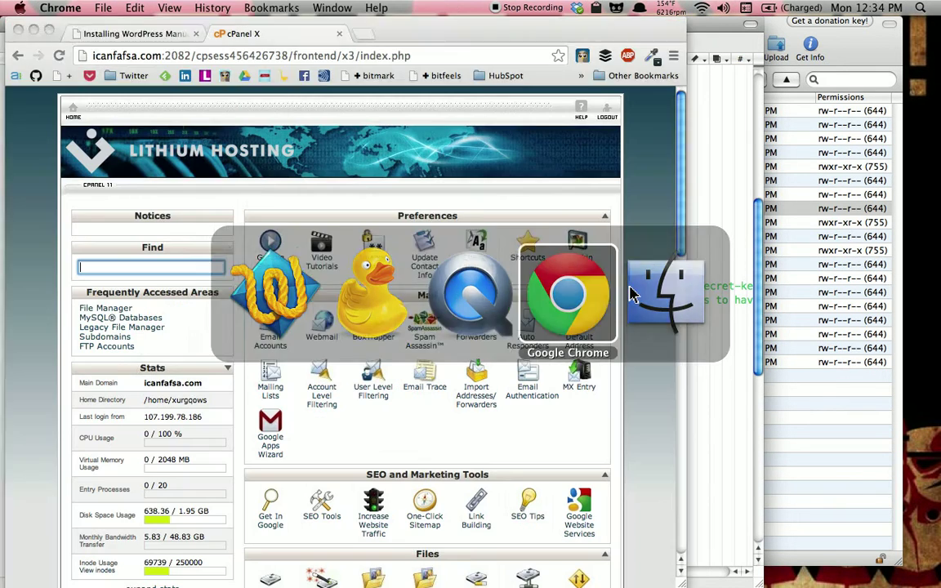
pyautogui.press('super+t')
pyautogui.press('super+v')
pyautogui.press('Return')
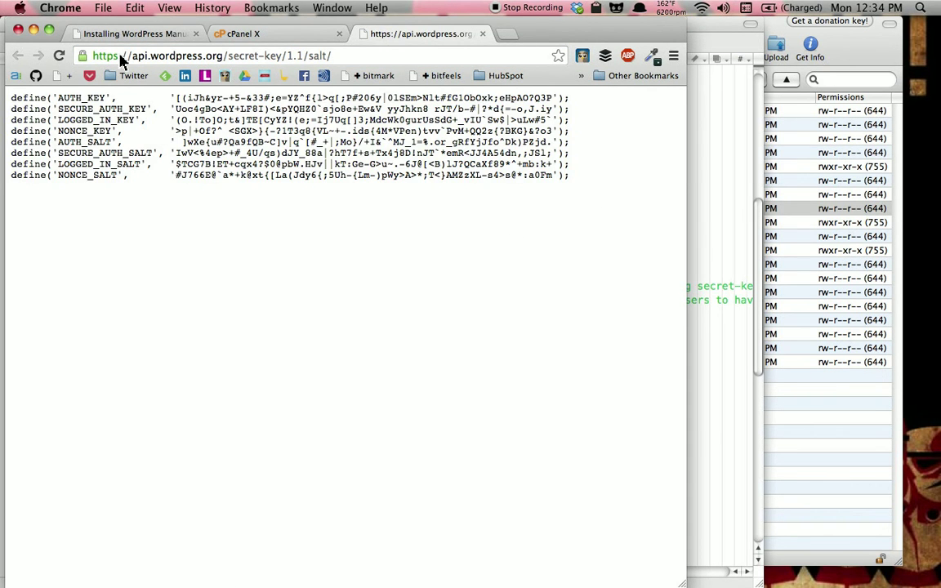
pyautogui.press('super+a')
pyautogui.moveTo(198, 183); pyautogui.dragTo(4, 102)
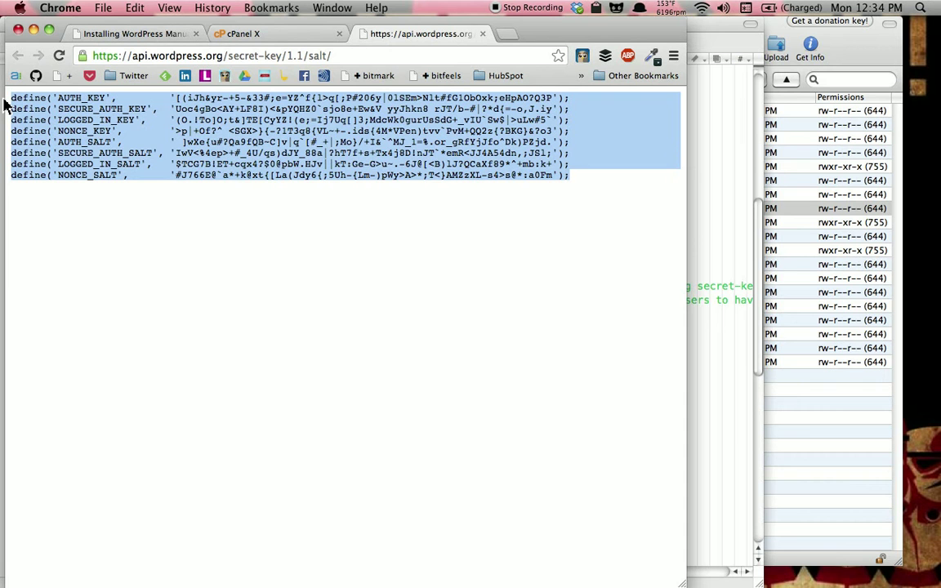
# Copy all the generated keys and salts, close the tab and return to TextWrangler.
pyautogui.press('super+Tab')
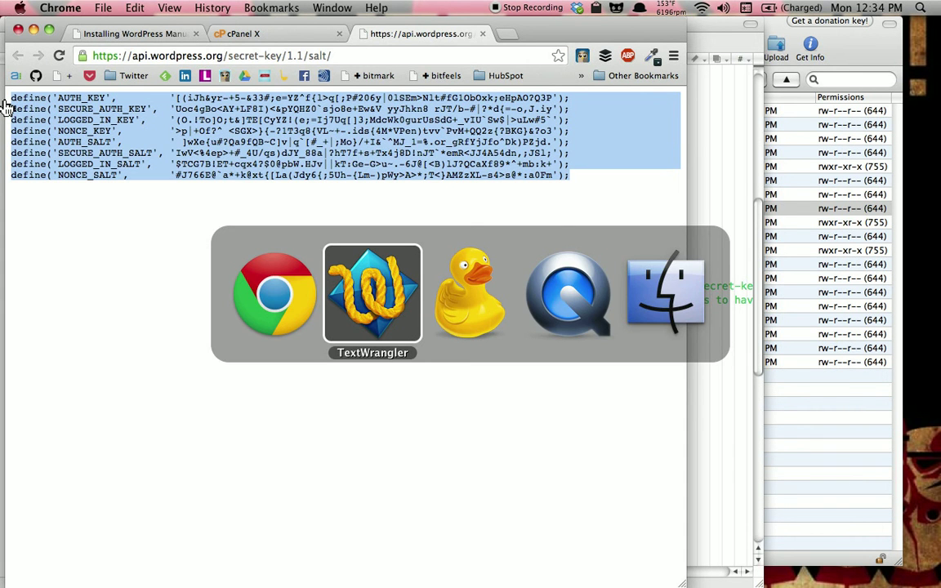
pyautogui.press('super+Tab')
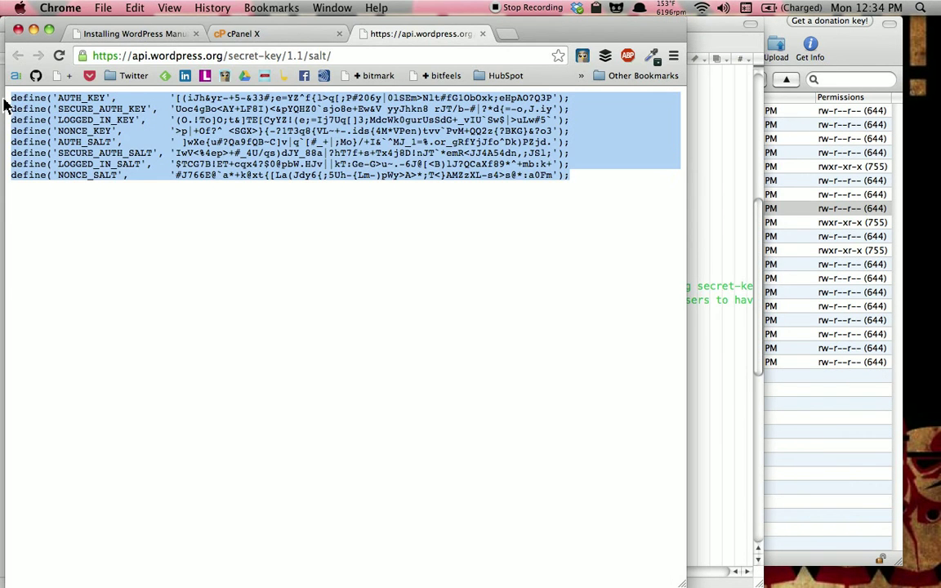
pyautogui.press('super+Tab')
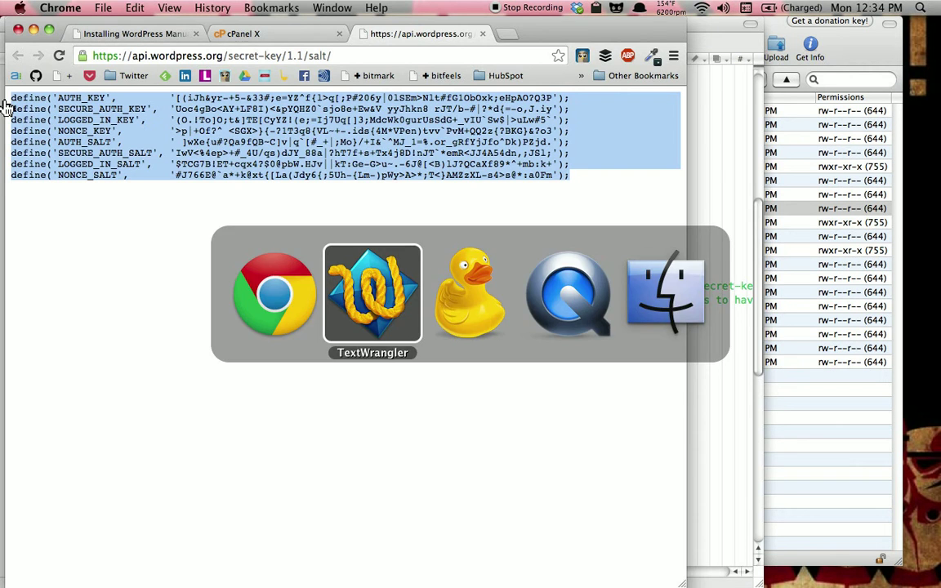
pyautogui.press('super+Tab')
pyautogui.click(187, 285)
pyautogui.press('super+a')
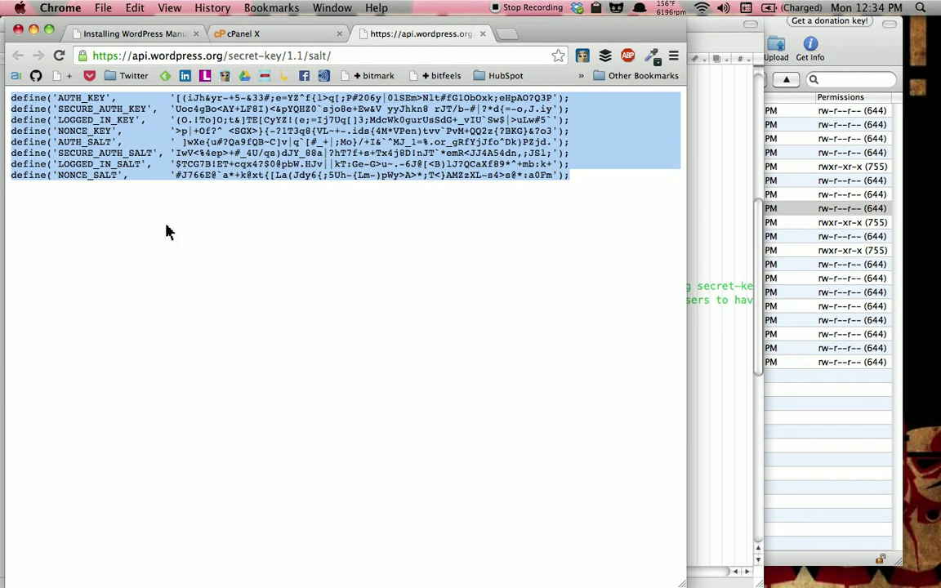
pyautogui.click(103, 7)
pyautogui.moveTo(134, 7)
pyautogui.click(158, 133)
pyautogui.click(133, 7)
pyautogui.click(147, 76)
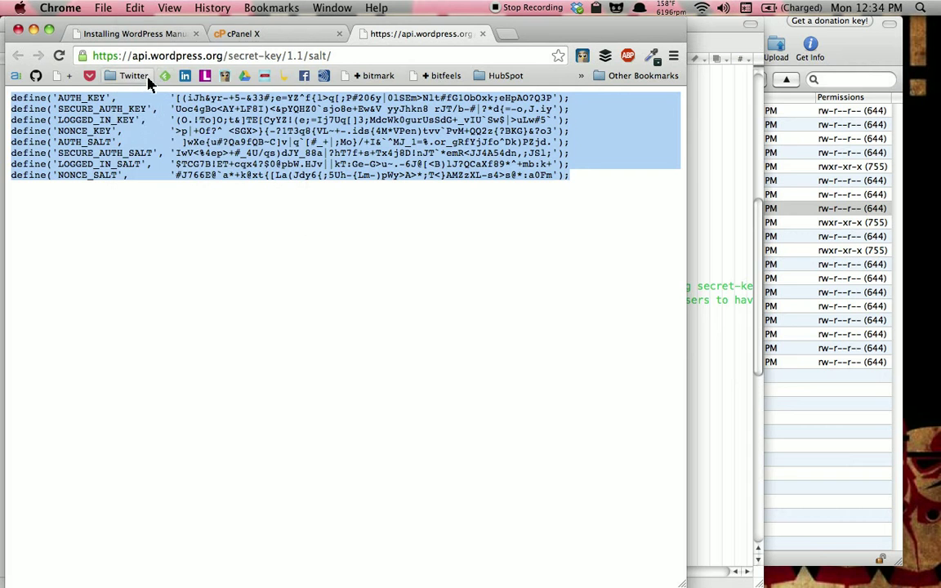
pyautogui.press('super+w')
pyautogui.press('super+Tab')
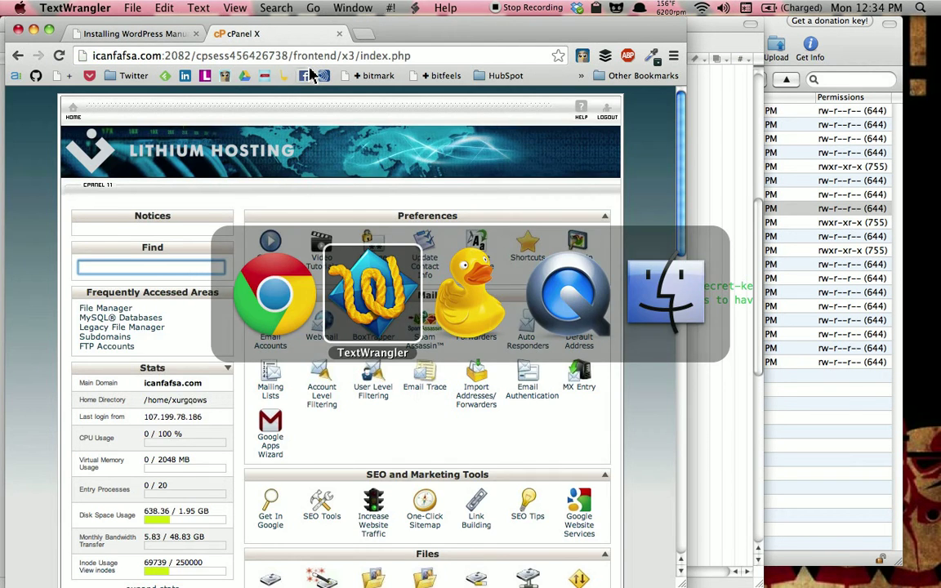
# Paste the generated keys and salts over the placeholder lines and save wp-config.php.
pyautogui.moveTo(453, 458); pyautogui.dragTo(34, 360)
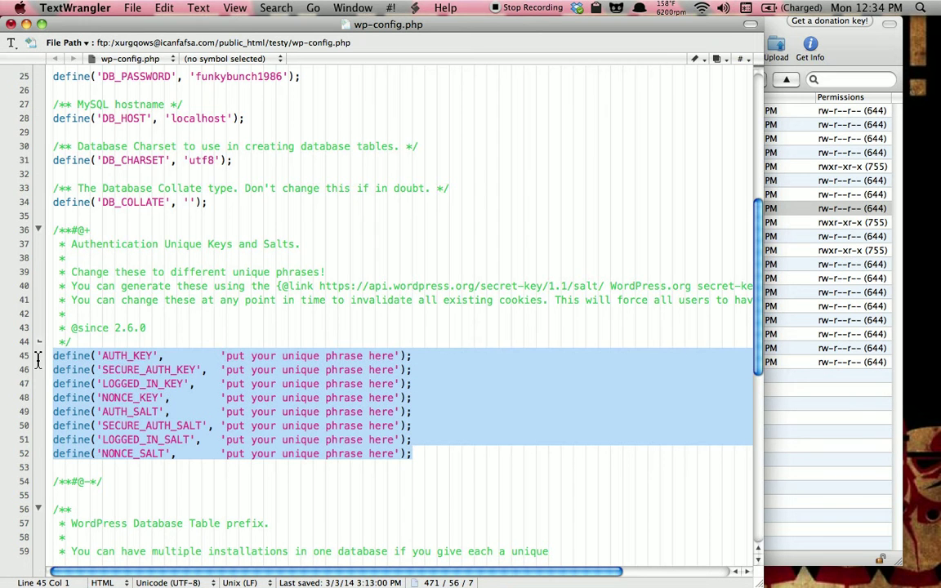
pyautogui.press('super+v')
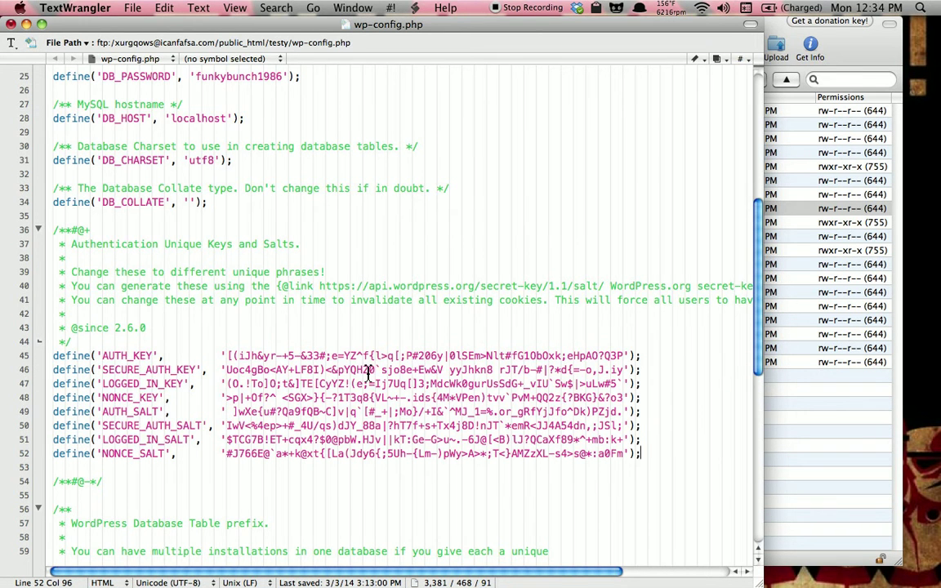
pyautogui.scroll(-3, 441, 360)
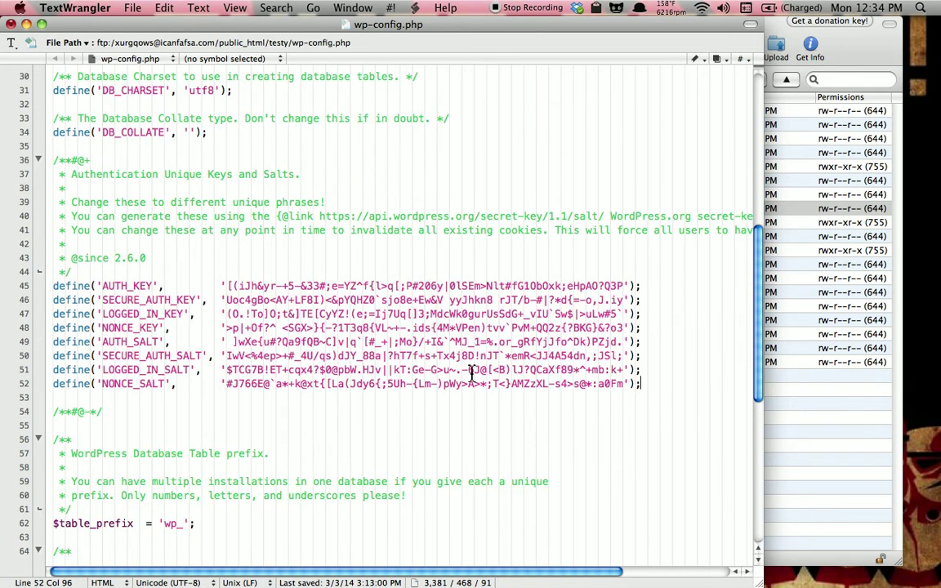
pyautogui.press('super+s')
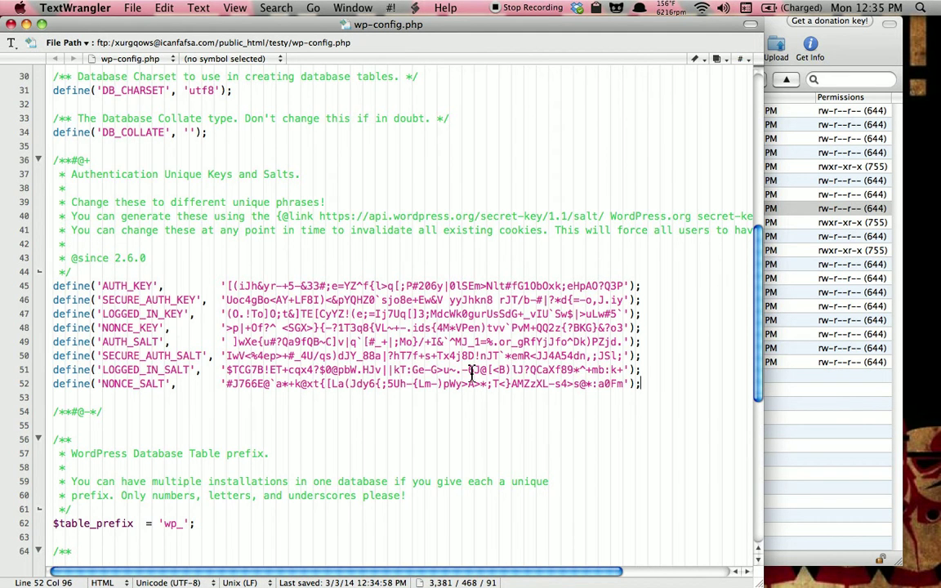
# Recheck the database name and username values, then close wp-config.php.
pyautogui.scroll(10, 471, 376)
pyautogui.moveTo(258, 328); pyautogui.dragTo(144, 327)
pyautogui.click(266, 370)
pyautogui.scroll(-2, 264, 343)
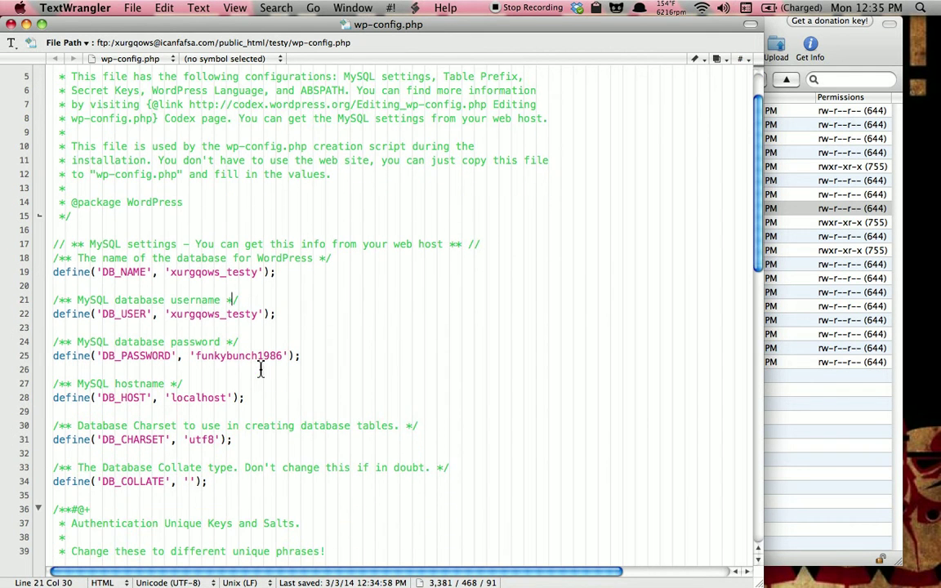
pyautogui.doubleClick(244, 313)
pyautogui.click(181, 314)
pyautogui.scroll(-1, 235, 341)
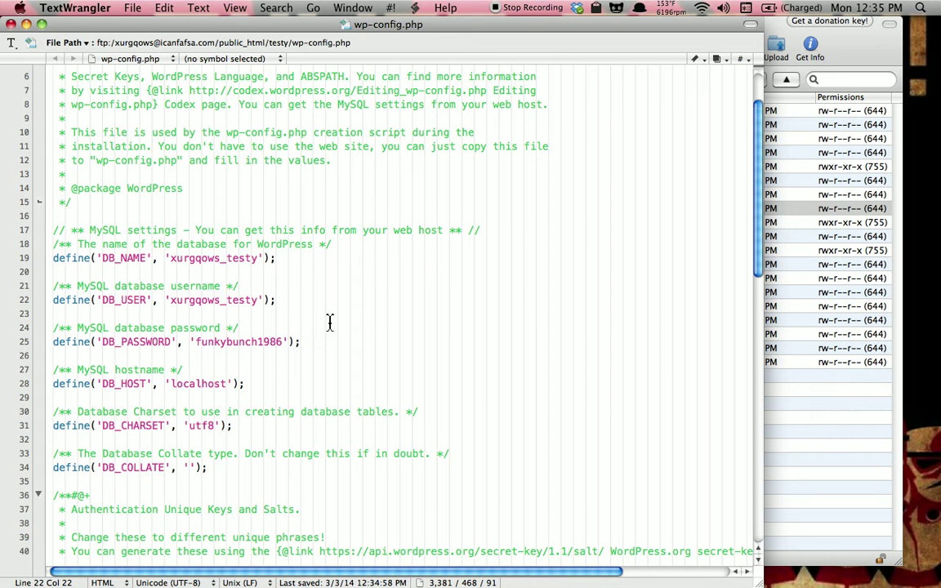
pyautogui.press('super+w')
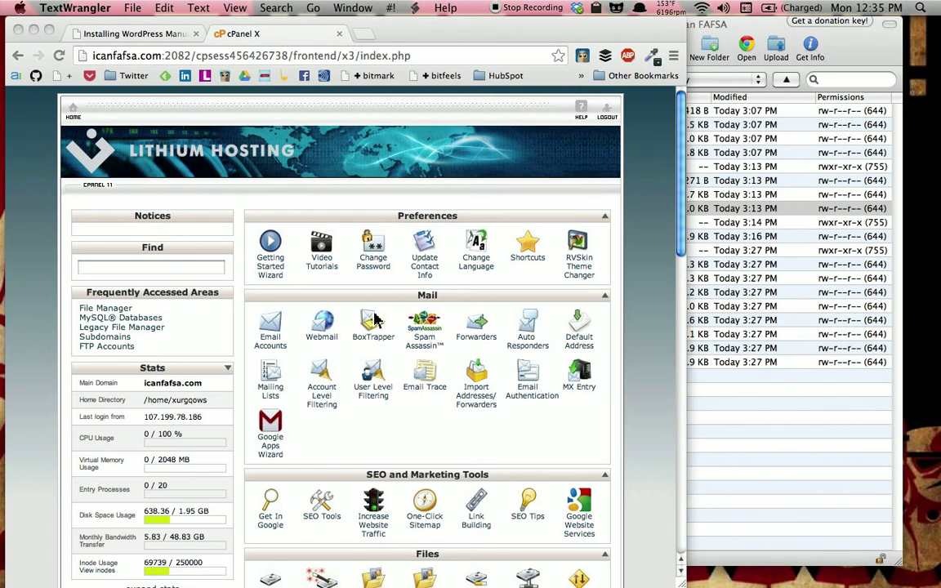
# Expand wp-admin in Cyberduck to locate install.php, then bring Chrome forward.
pyautogui.click(699, 334)
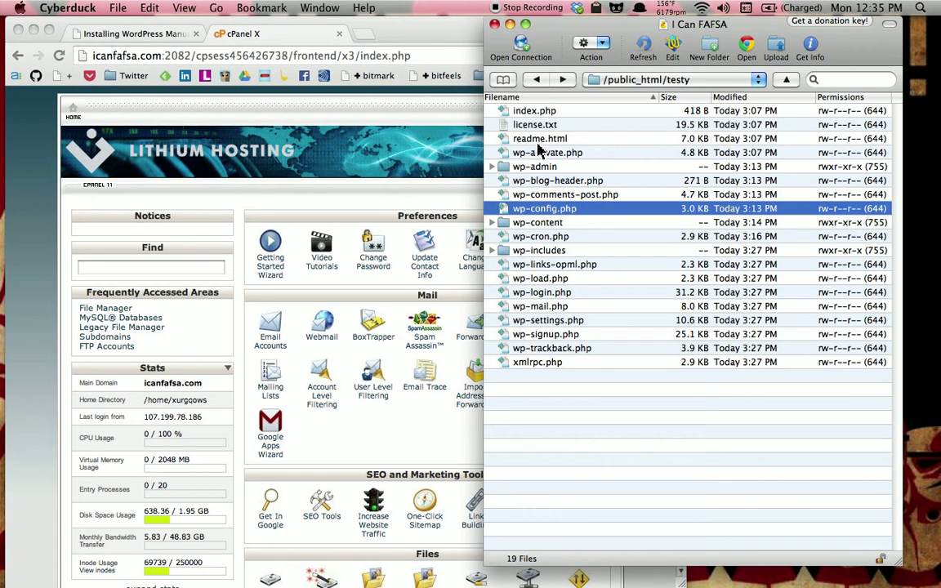
pyautogui.click(539, 153)
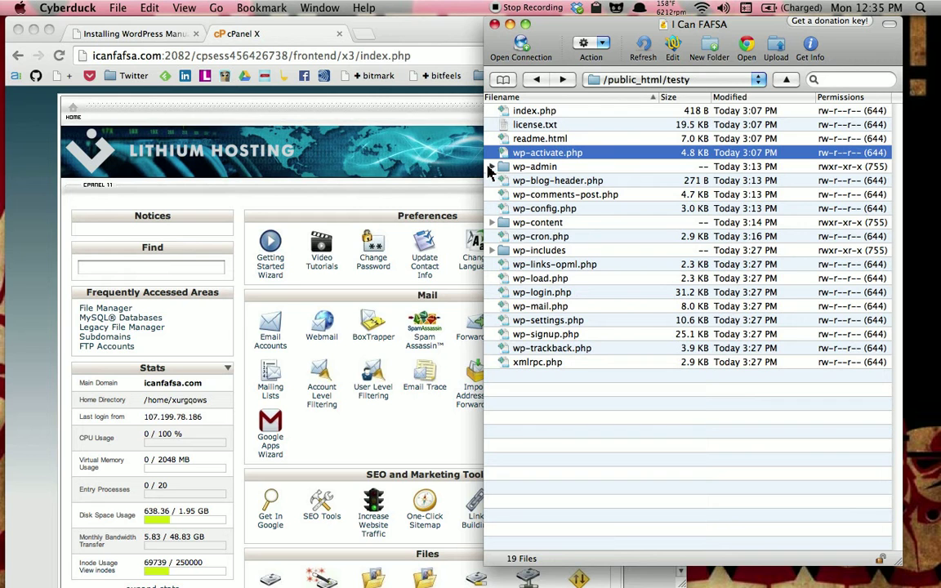
pyautogui.click(493, 167)
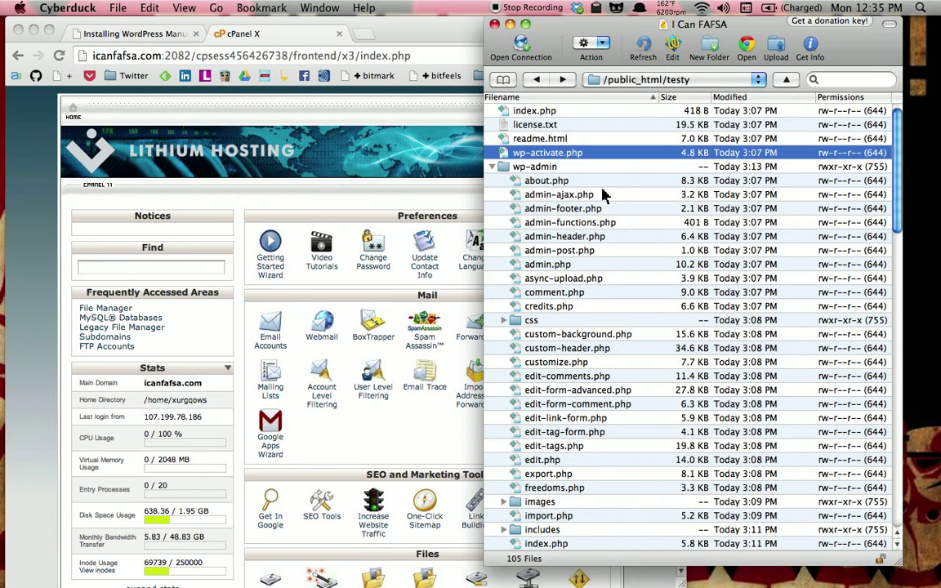
pyautogui.scroll(-2, 539, 506)
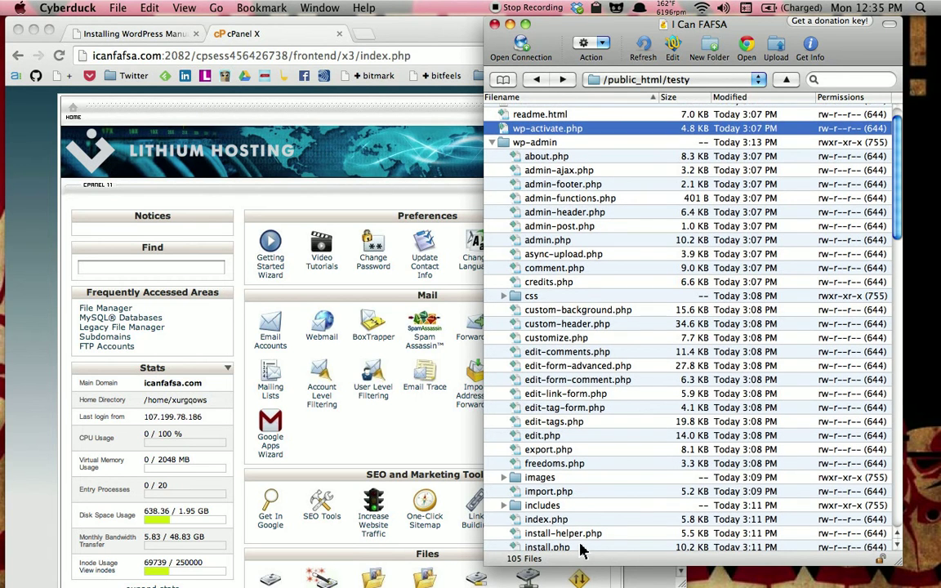
pyautogui.click(543, 547)
pyautogui.scroll(-4, 601, 502)
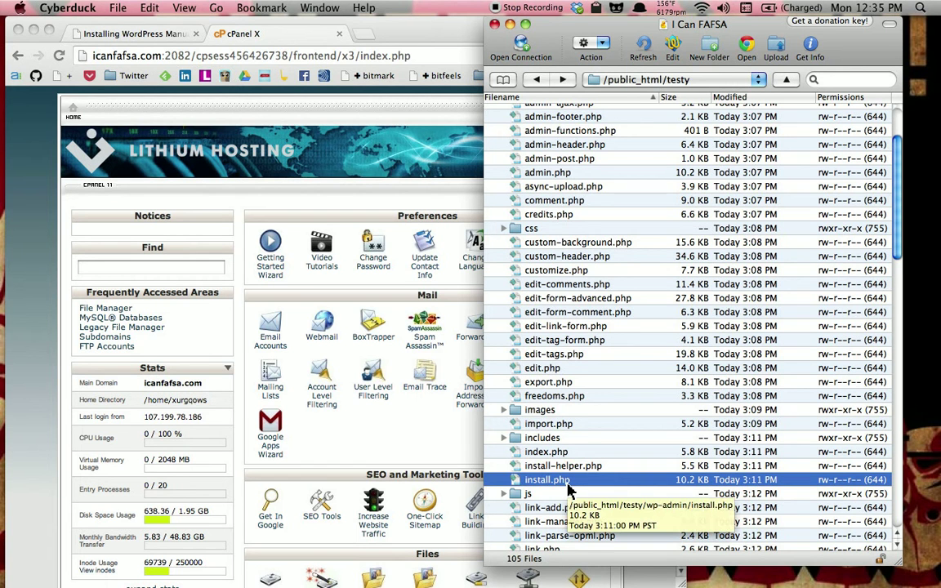
pyautogui.click(416, 43)
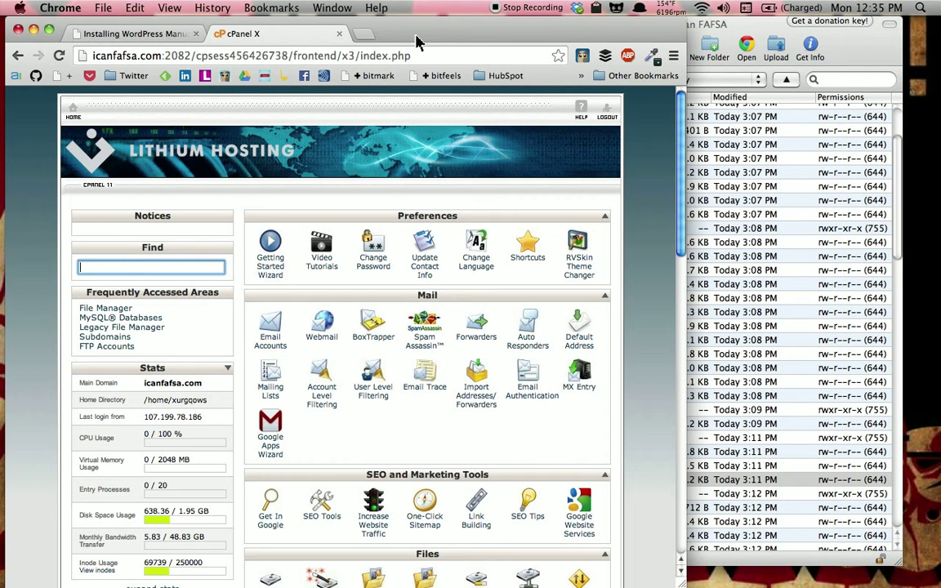
# Enter icanfafsa.com/testy/ in a new Chrome tab and confirm the wp-admin folder in Cyberduck.
pyautogui.click(364, 38)
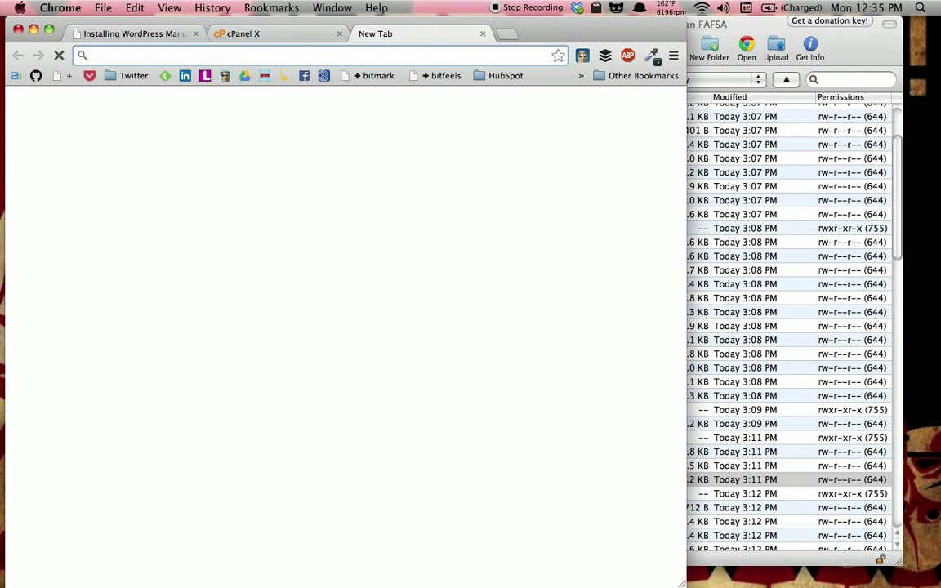
pyautogui.write('ic')
pyautogui.press('Right')
pyautogui.write('/')
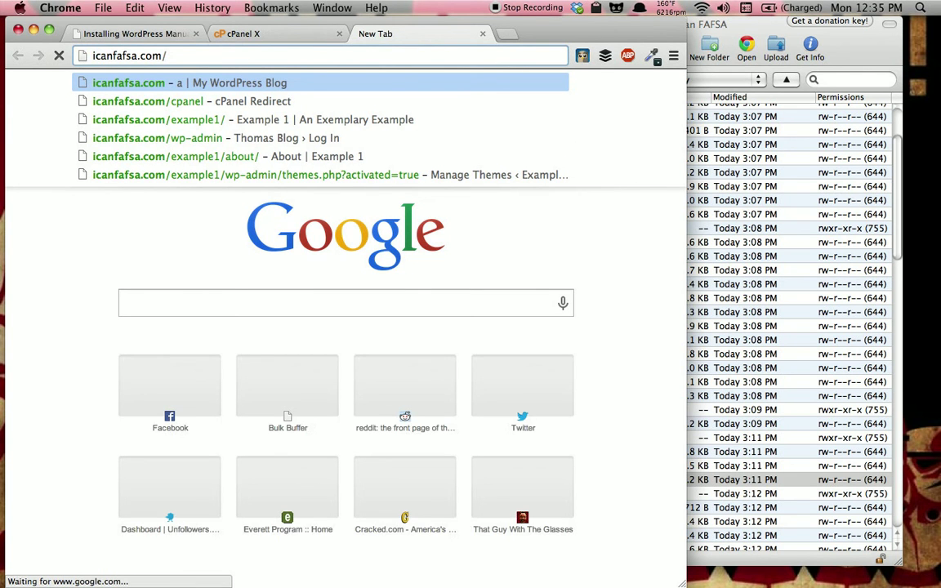
pyautogui.write('tes')
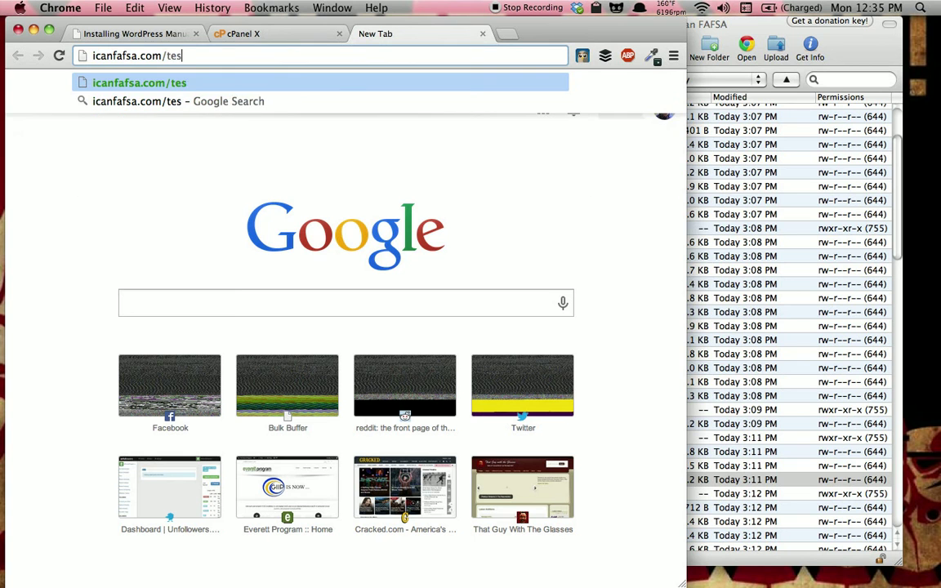
pyautogui.write('ty/')
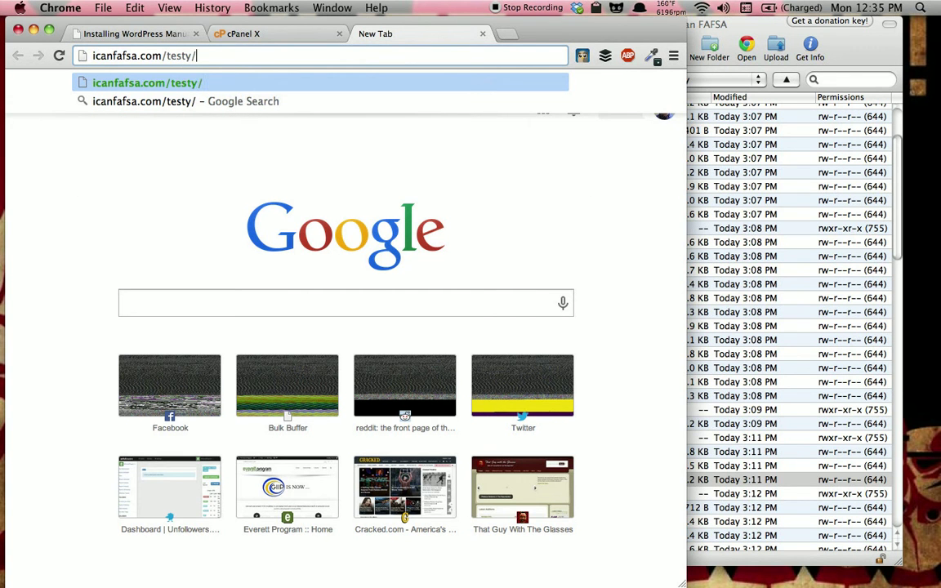
pyautogui.press('super+Tab')
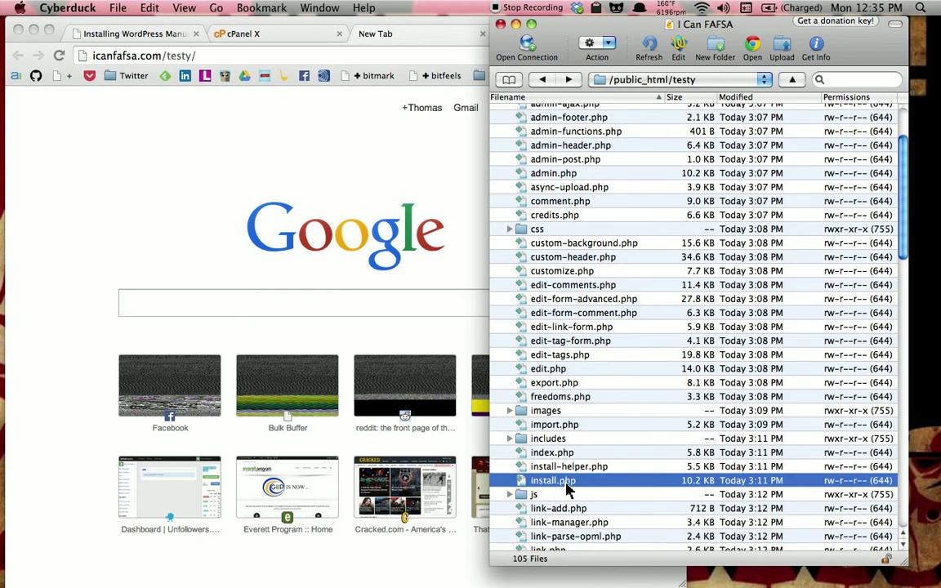
pyautogui.scroll(5, 568, 488)
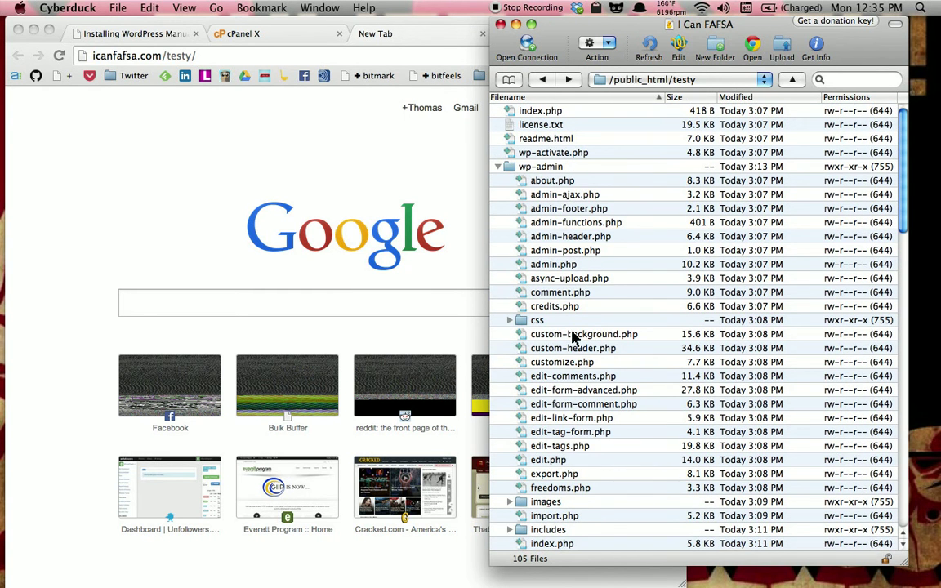
pyautogui.click(521, 161)
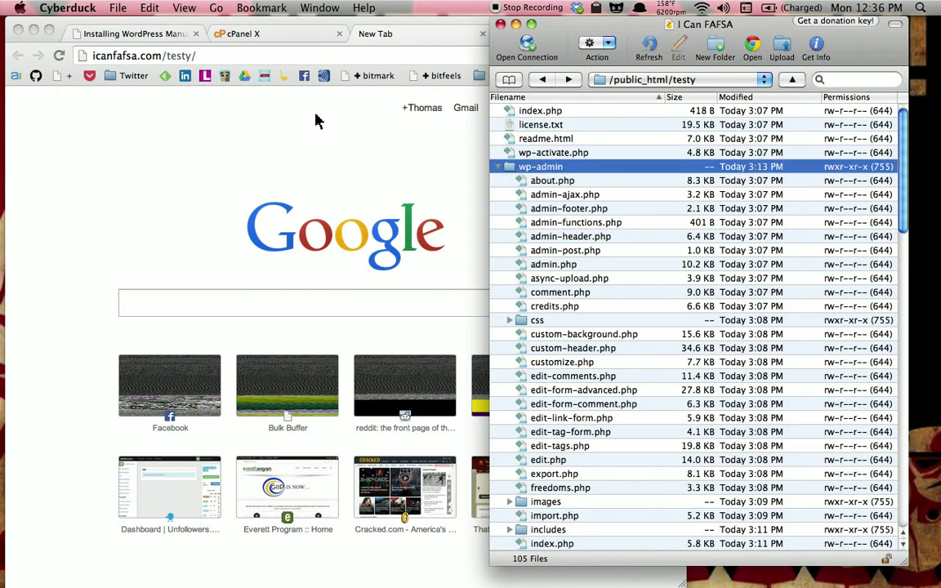
# Complete the address to icanfafsa.com/testy/wp-admin/install.php and load it.
pyautogui.click(244, 57)
pyautogui.write('wp-admin/install.php')
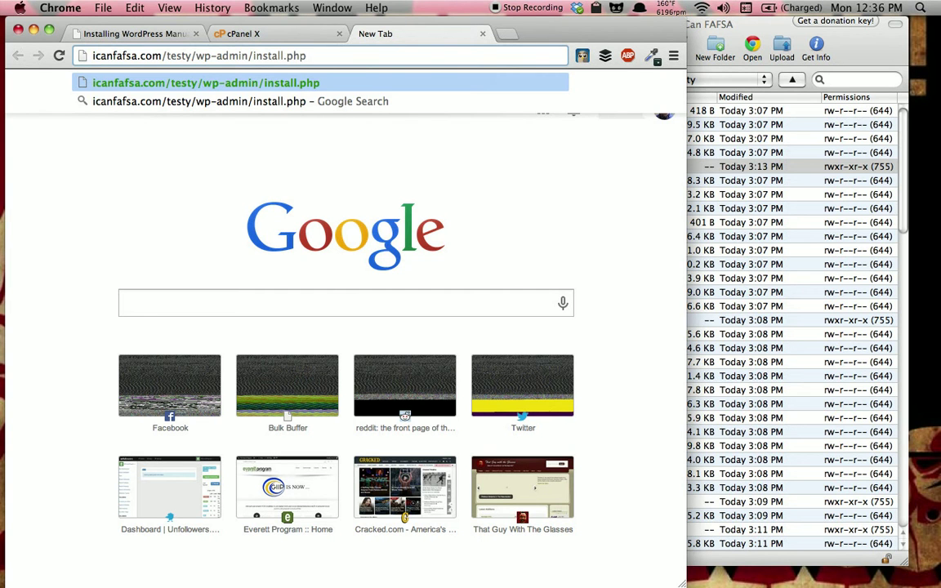
pyautogui.press('Return')
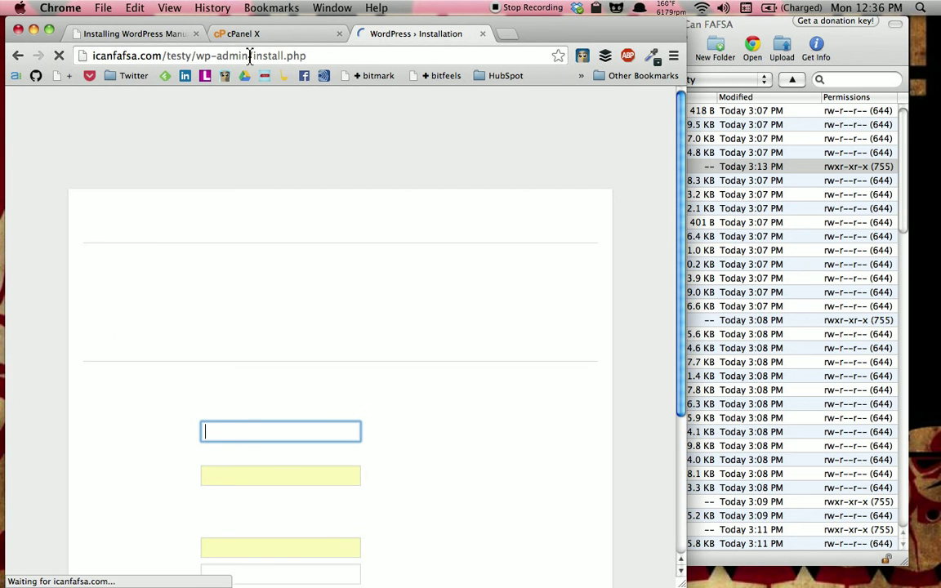
# Enter 'Testy' as the site title on the WordPress installation form.
pyautogui.scroll(-5, 413, 276)
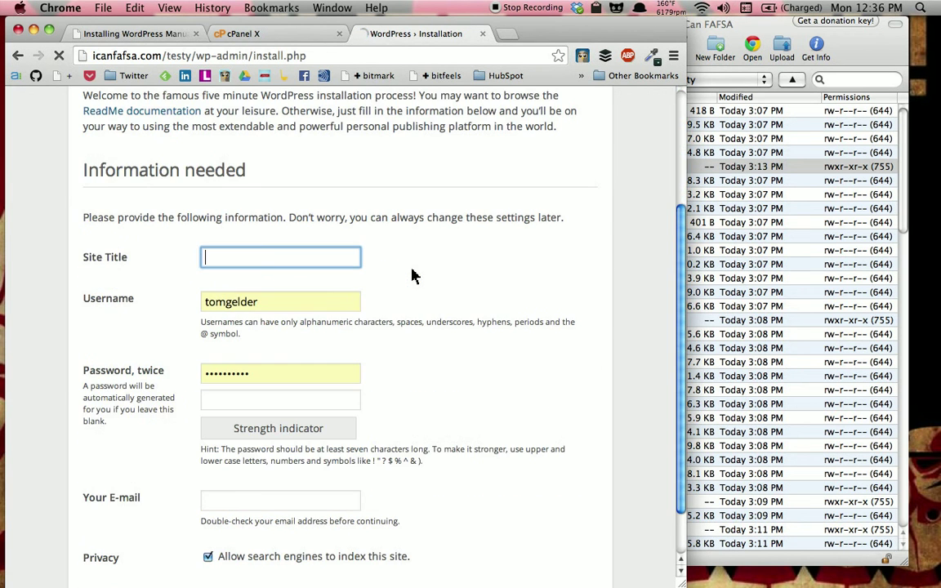
pyautogui.scroll(2, 414, 276)
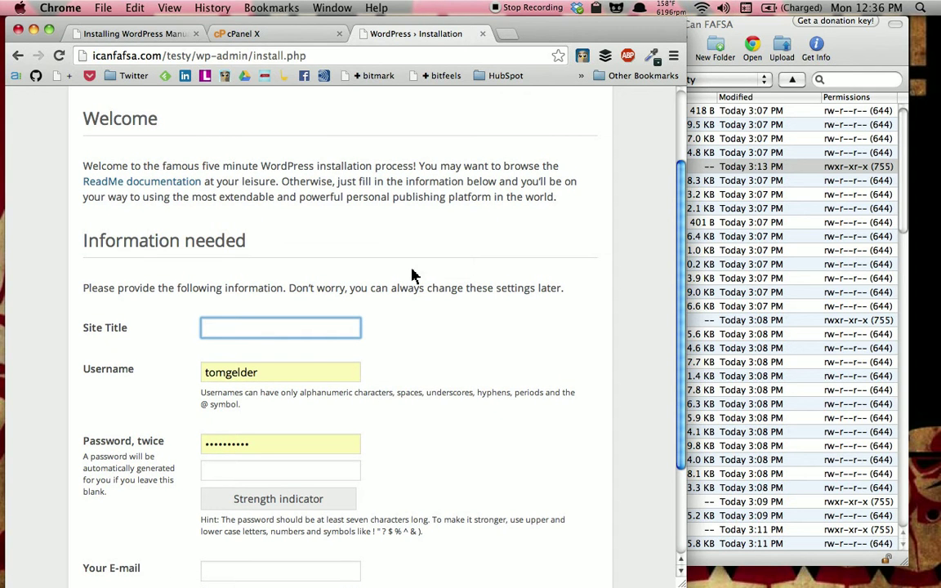
pyautogui.write('Testy')
# Replace the prefilled password with a new admin password.
pyautogui.scroll(-1, 238, 368)
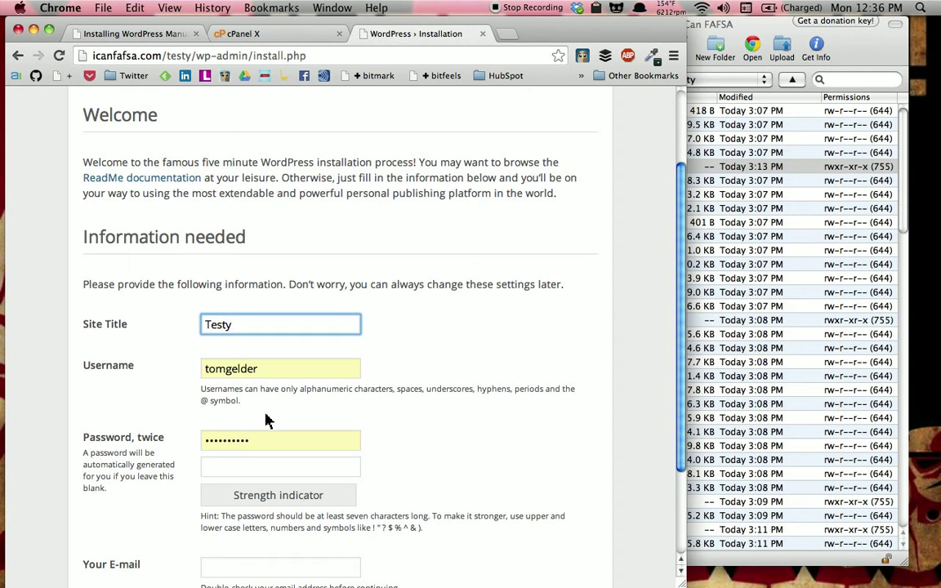
pyautogui.doubleClick(257, 438)
pyautogui.scroll(-5, 262, 399)
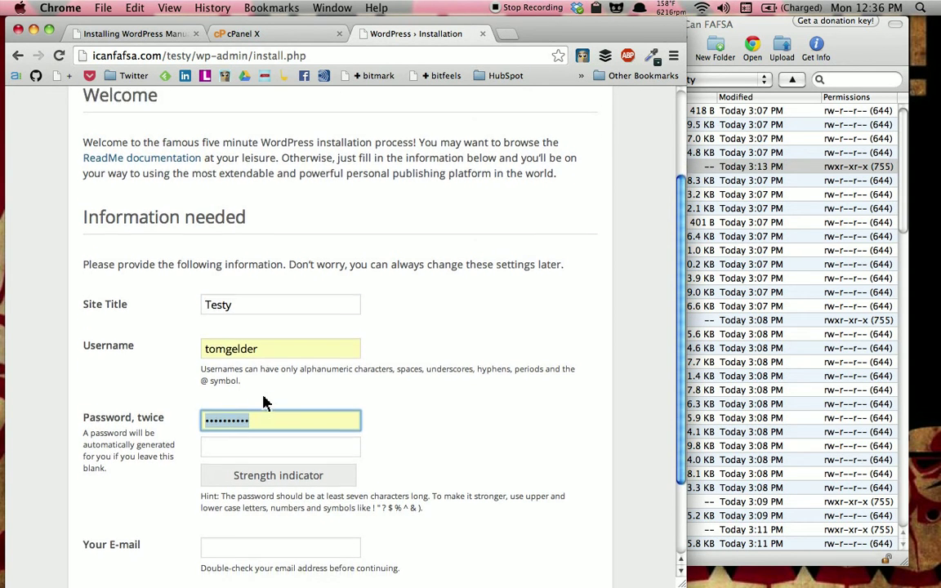
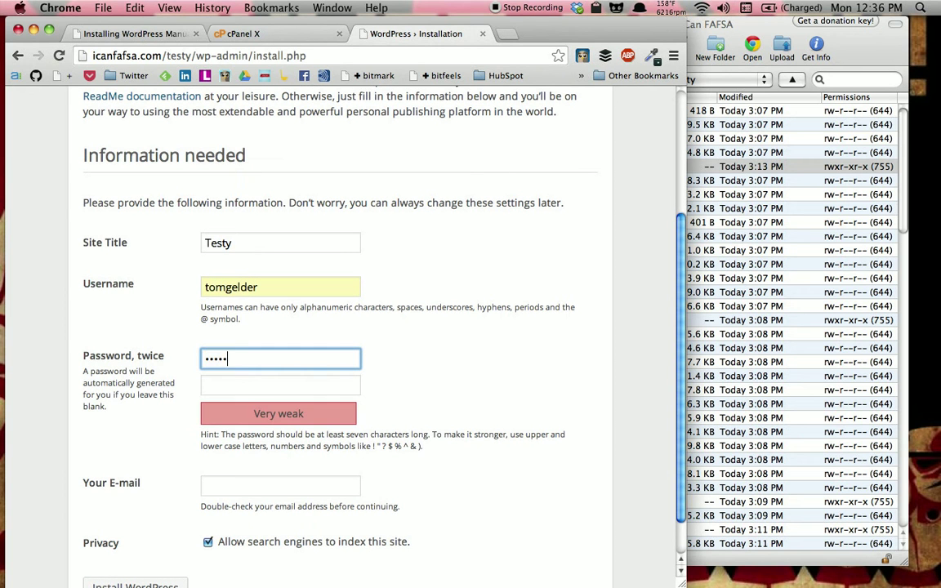
pyautogui.press('Tab')
# Retype the admin password and repeat it in the confirmation field.
pyautogui.doubleClick(284, 355)
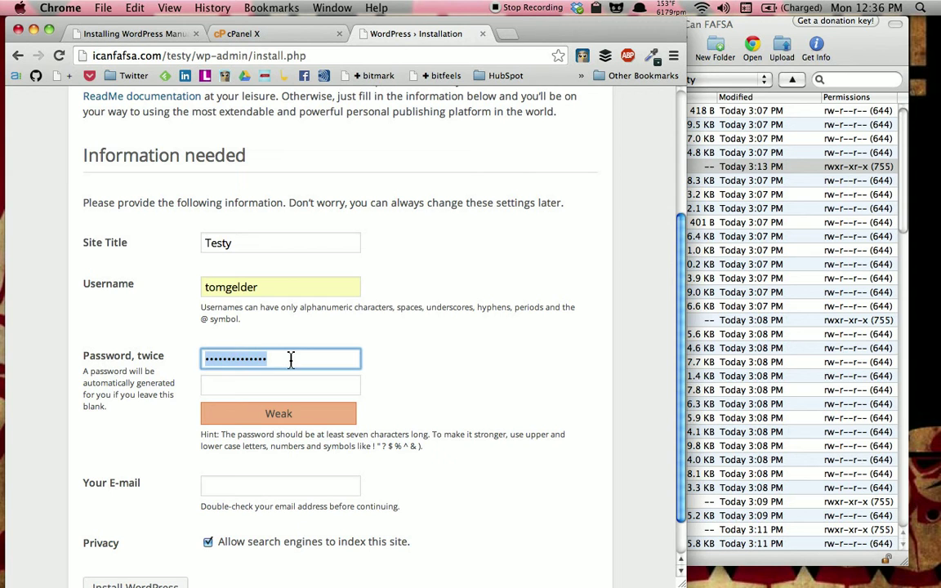
pyautogui.write('••••••••••')
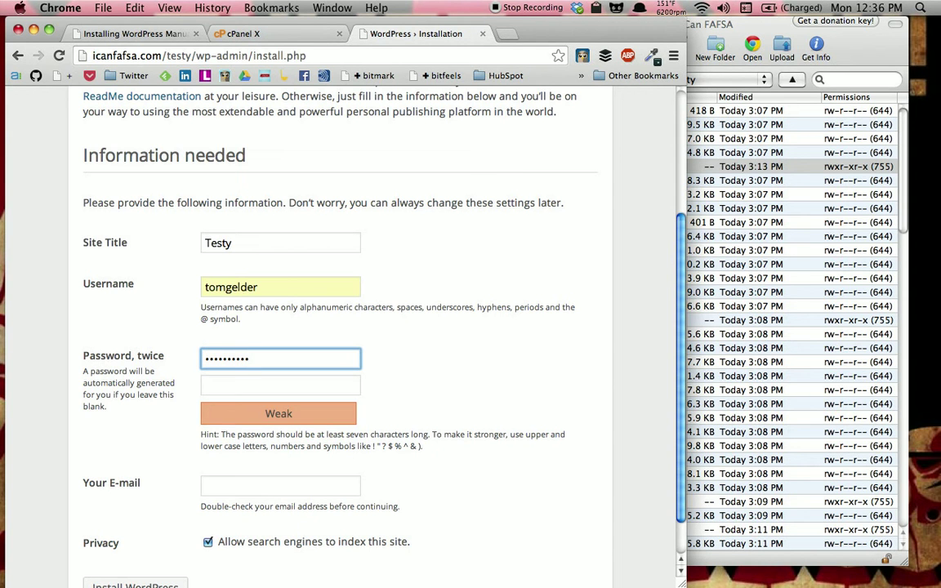
pyautogui.write('•••')
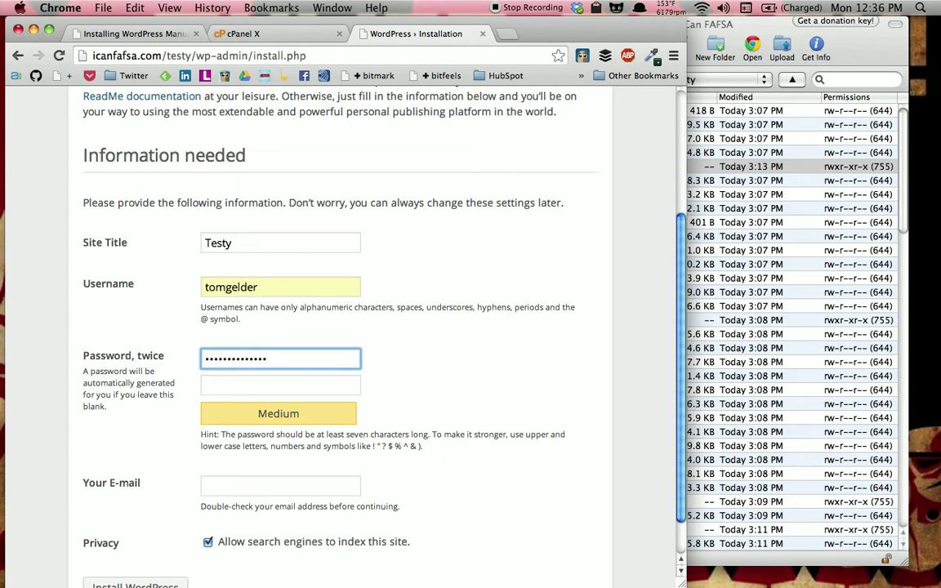
pyautogui.doubleClick(310, 359)
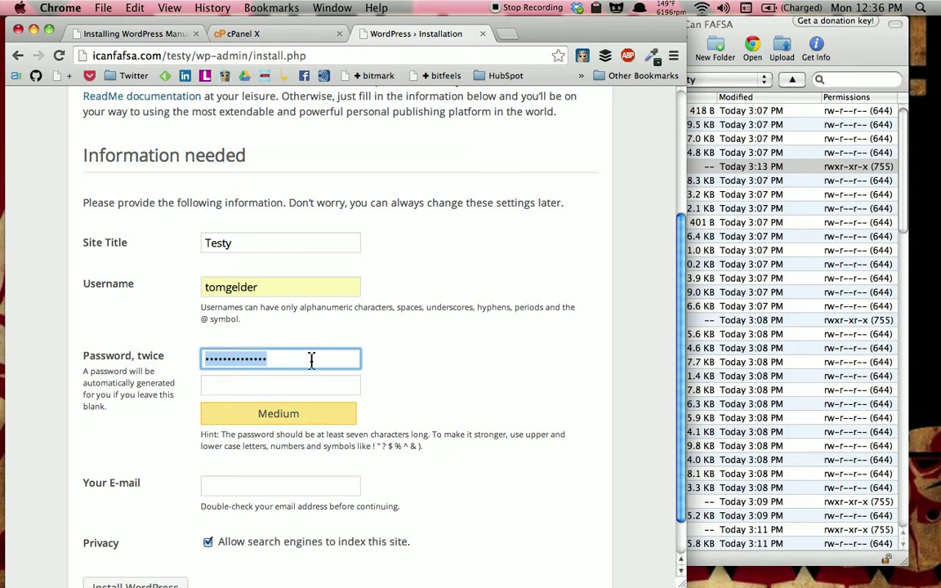
pyautogui.scroll(-1, 311, 360)
pyautogui.write('•••••')
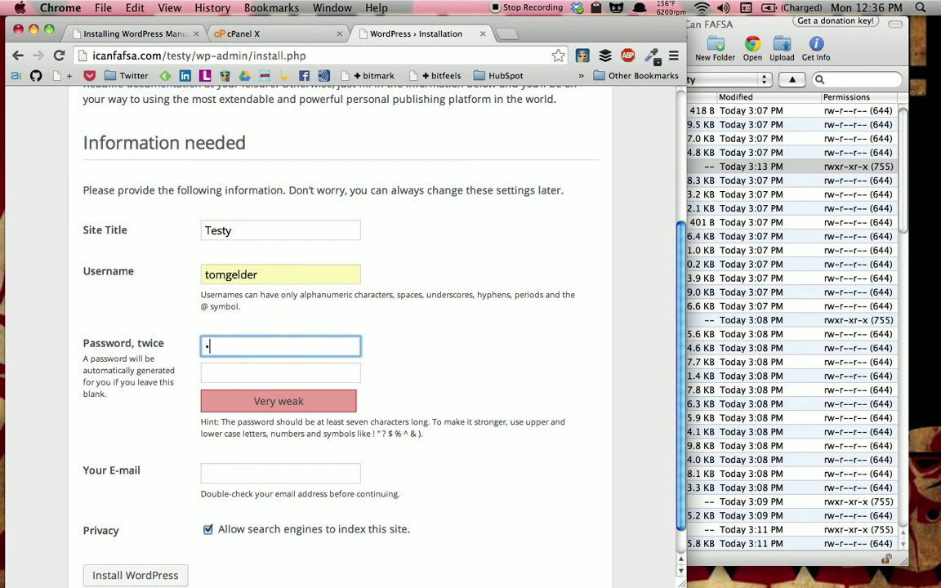
pyautogui.write('•••')
pyautogui.press('Tab')
pyautogui.write('••••••')
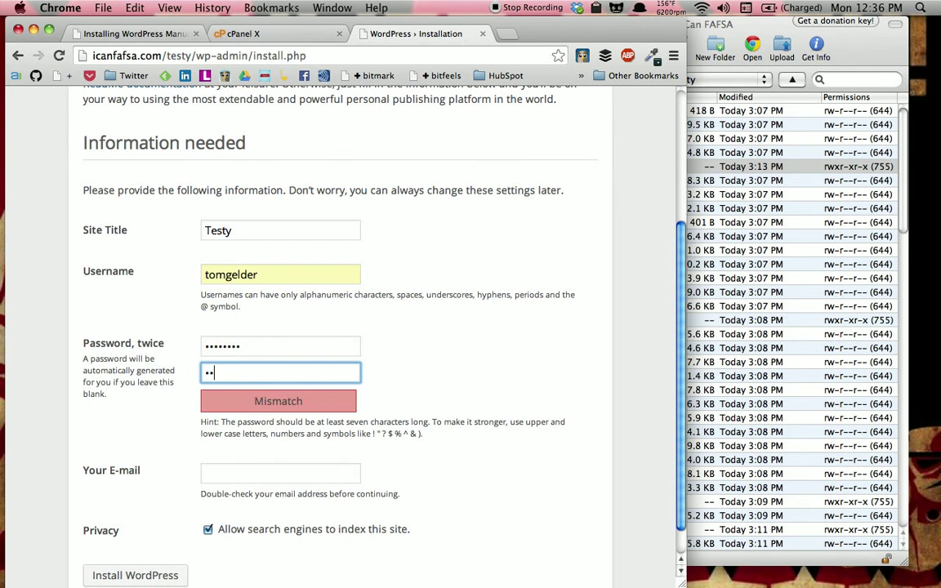
pyautogui.write('••')
pyautogui.scroll(-3, 311, 365)
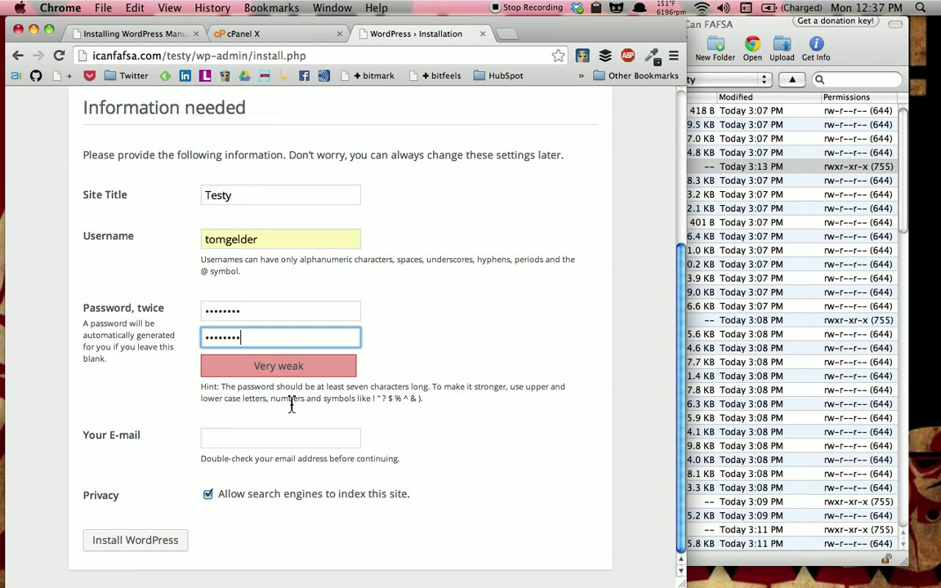
# Fill in the admin e-mail from the autocomplete suggestion and submit Install WordPress.
pyautogui.click(245, 441)
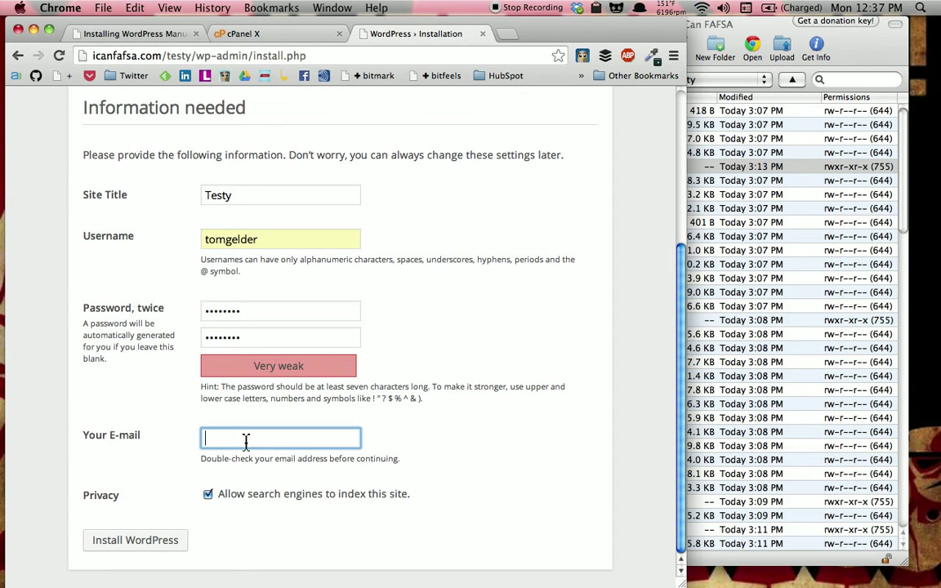
pyautogui.press('Tab')
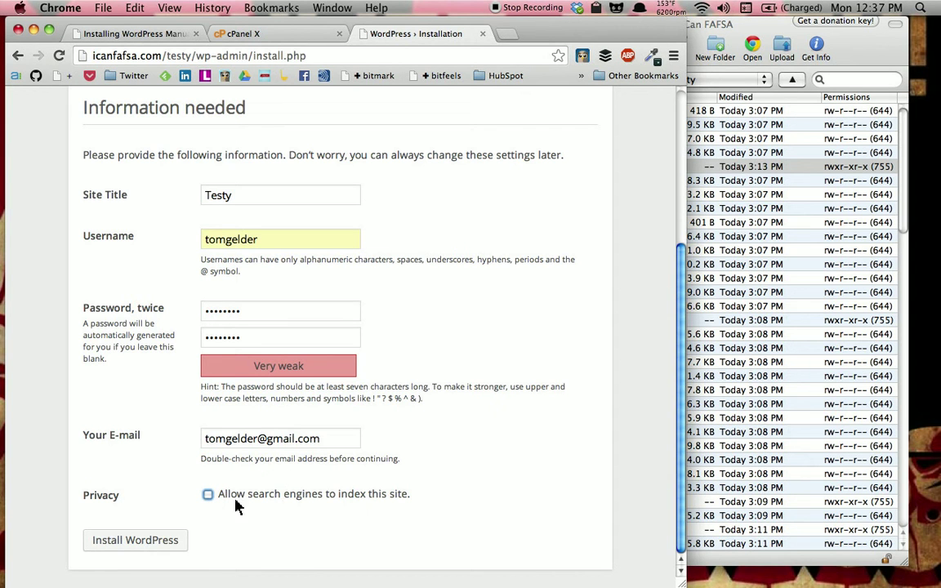
pyautogui.click(146, 547)
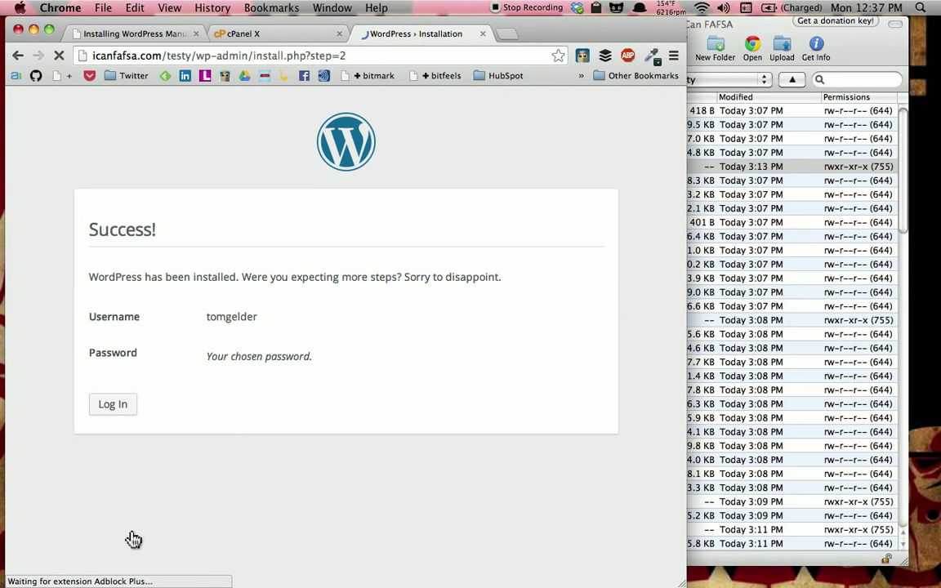
# Go from the Success page to wp-login.php and sign in with the admin password.
pyautogui.click(118, 418)
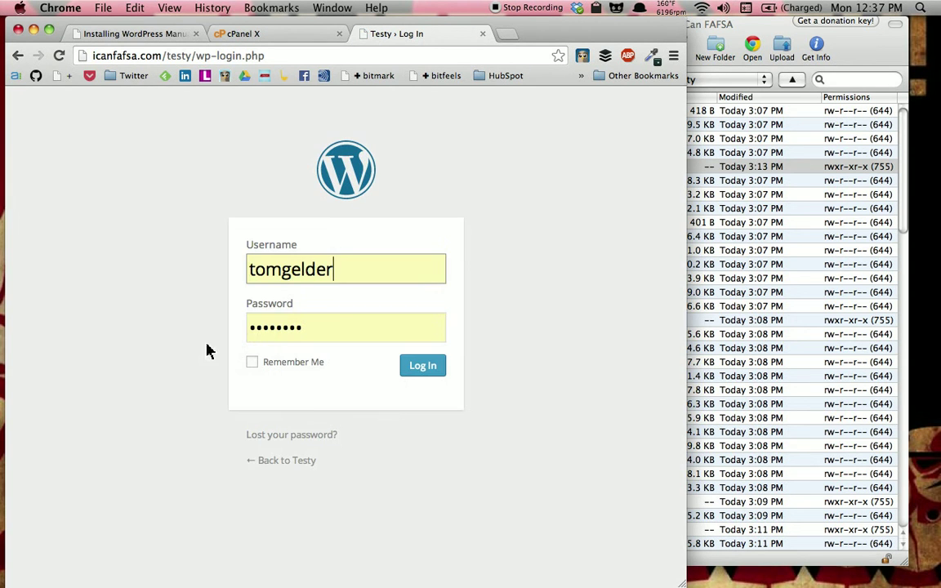
pyautogui.doubleClick(336, 323)
pyautogui.write('••••••••')
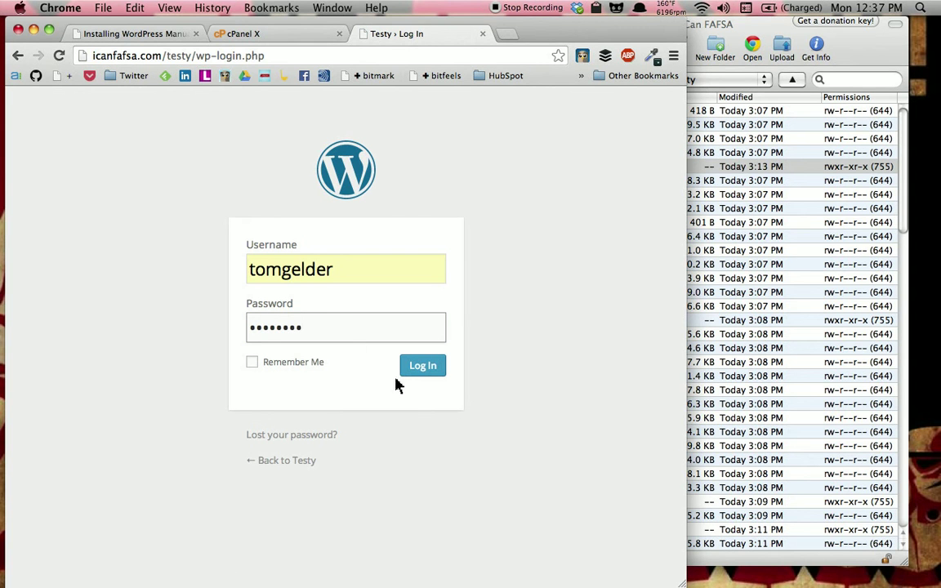
pyautogui.click(405, 374)
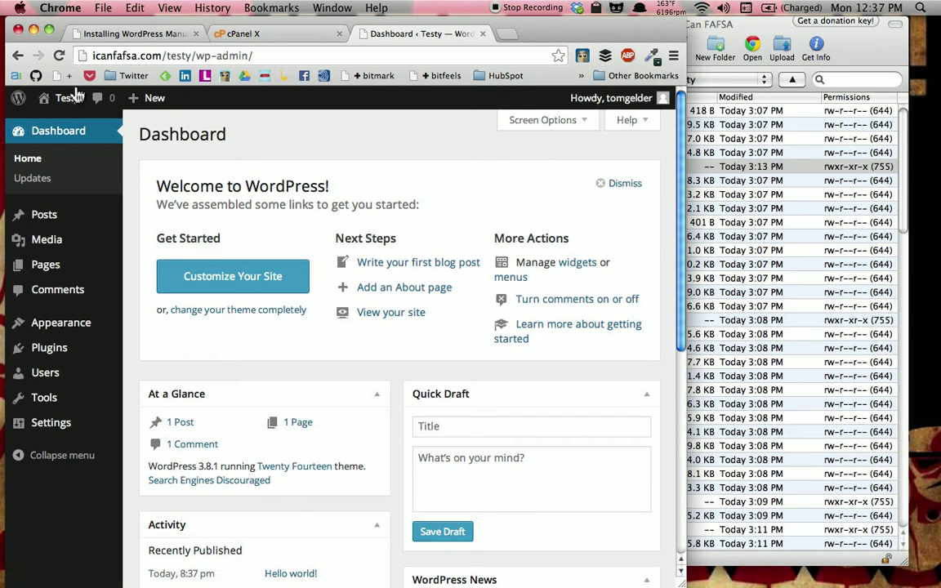
# Open the live Testy site in a new tab and widen the Chrome window.
pyautogui.keyDown('super'); pyautogui.click(56, 97); pyautogui.keyUp('super')
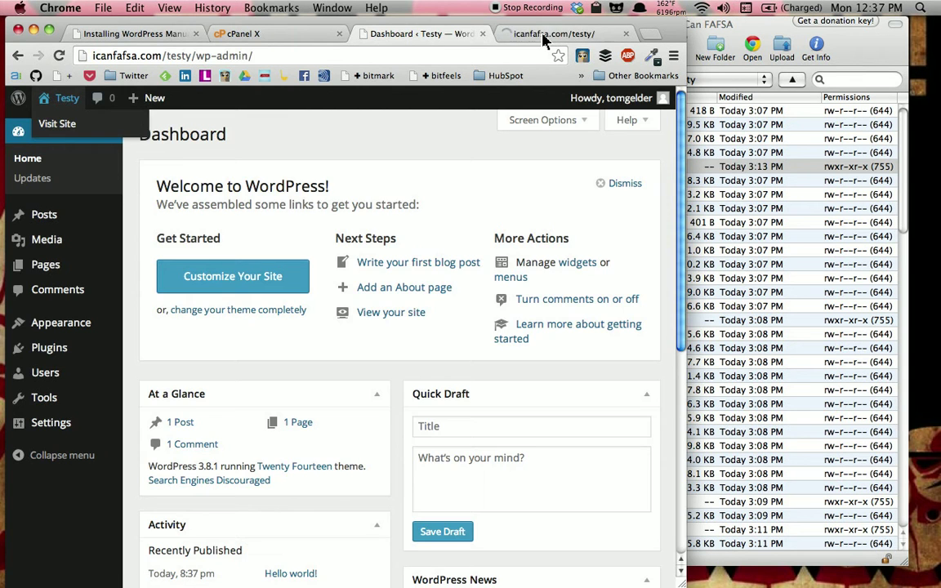
pyautogui.click(540, 34)
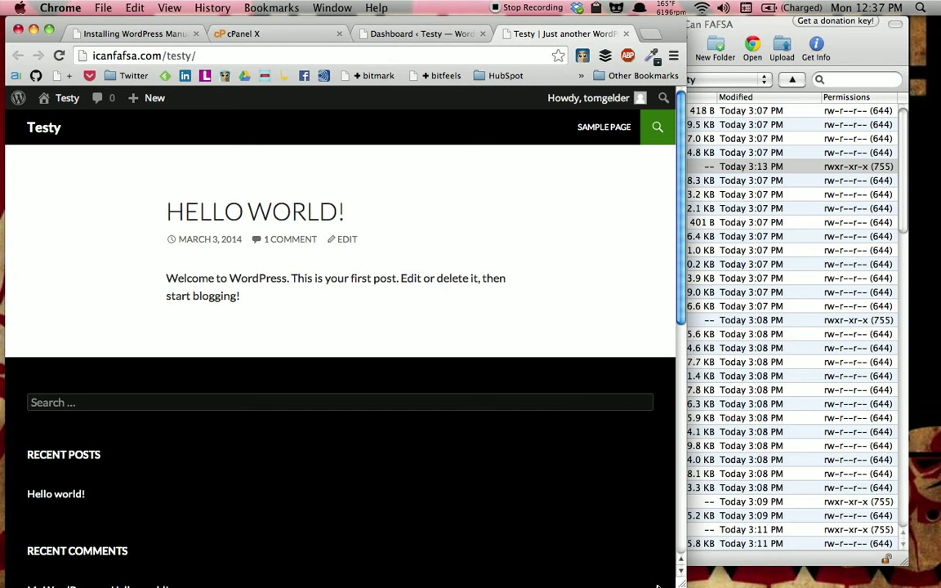
pyautogui.moveTo(682, 582); pyautogui.dragTo(852, 579)
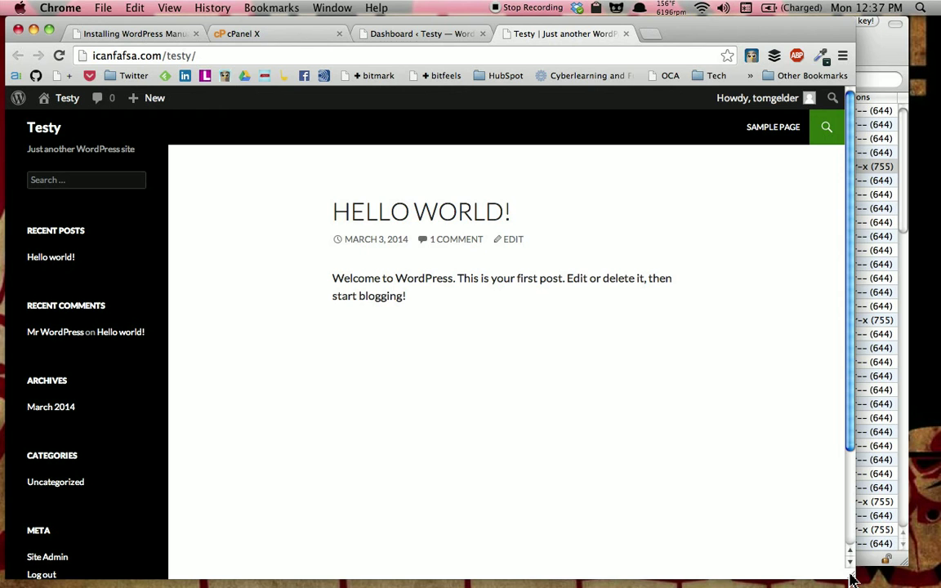